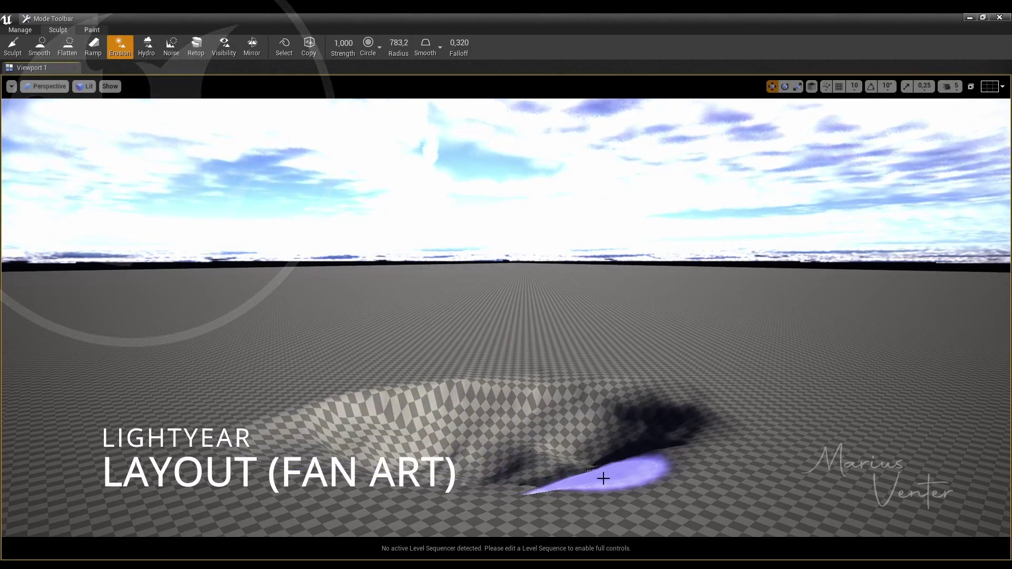
Step: Erode the terrain bump and the crater's bottom edge into softer shapes
{"action": "left_click_drag", "start_coordinate": [604, 478], "coordinate": [531, 475]}
{"action": "left_click_drag", "start_coordinate": [435, 488], "coordinate": [616, 534]}
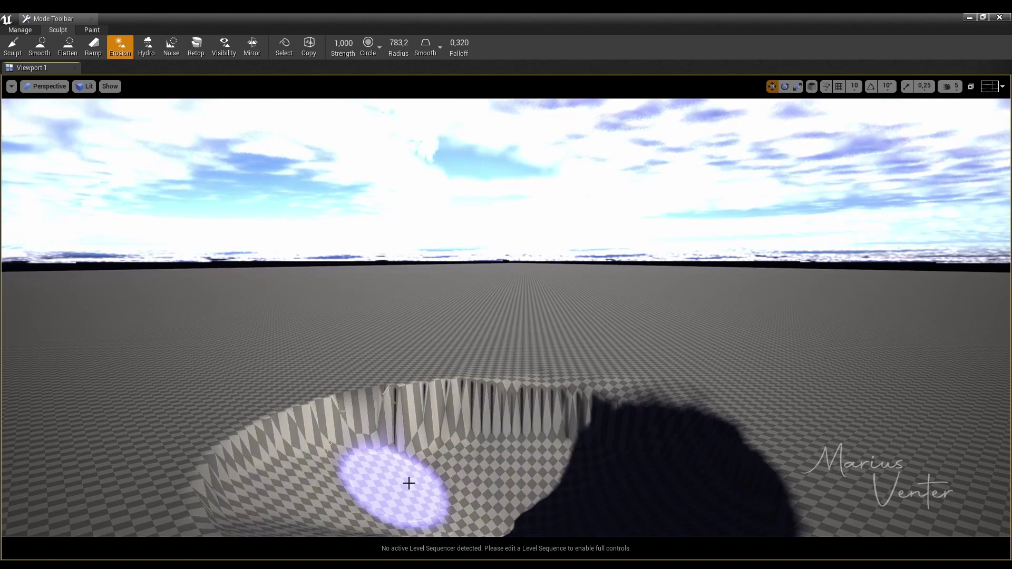
{"action": "left_click_drag", "start_coordinate": [407, 481], "coordinate": [403, 514]}
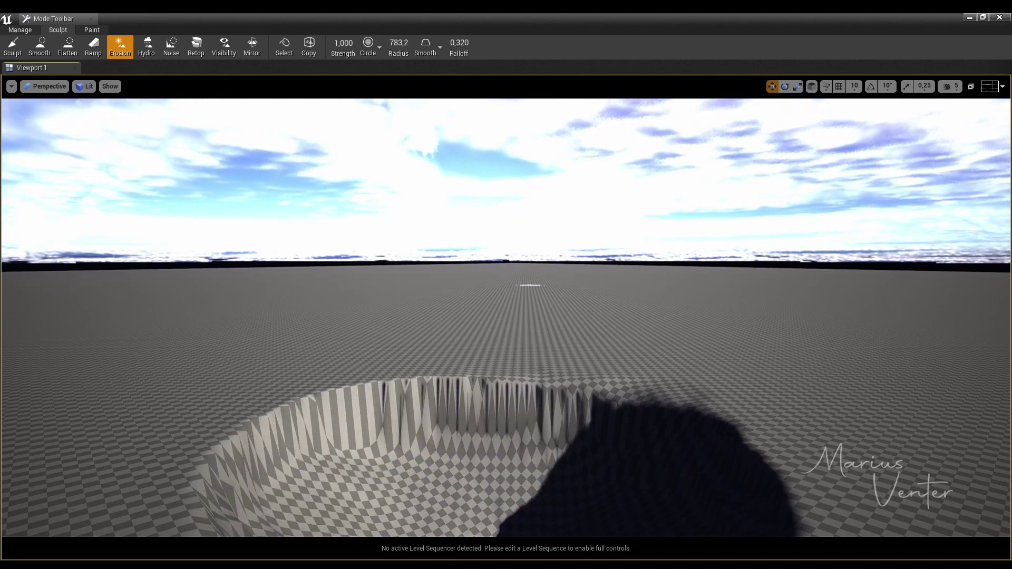
{"action": "key", "text": "shift+1"}
{"action": "mouse_move", "coordinate": [395, 492]}
{"action": "right_mouse_down"}
{"action": "mouse_move", "coordinate": [517, 460]}
{"action": "mouse_move", "coordinate": [517, 506]}
{"action": "right_mouse_up"}
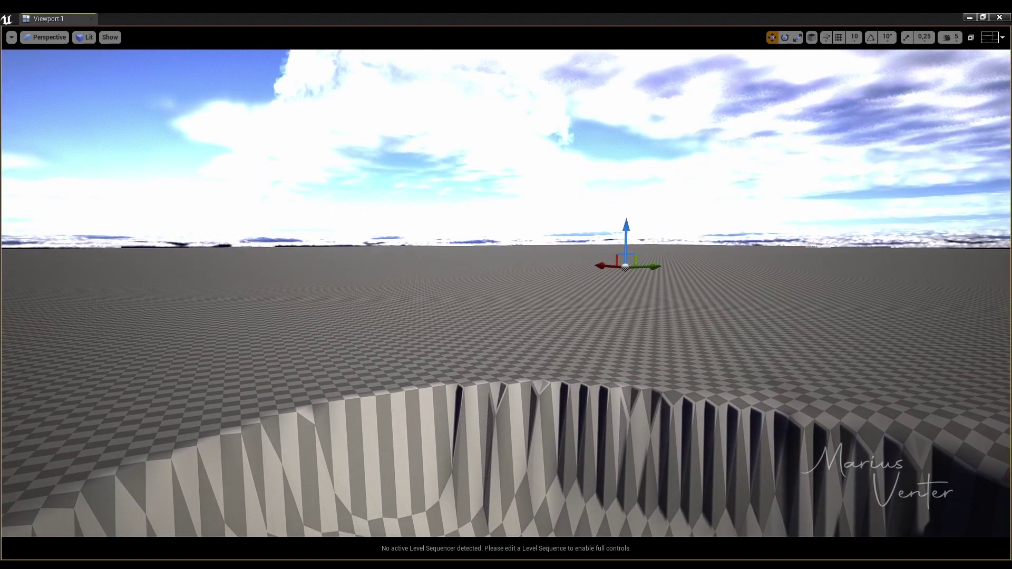
{"action": "key", "text": "shift+2"}
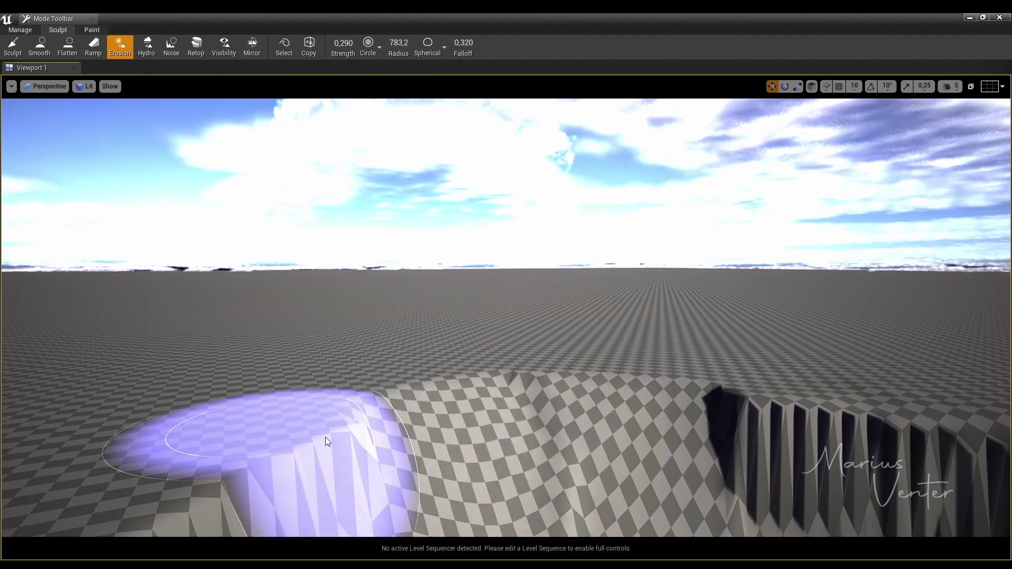
Step: Lower erosion strength to 0.030 and smooth the jagged left crater wall into a slope
{"action": "scroll", "coordinate": [328, 441], "scroll_direction": "down", "scroll_amount": 5}
{"action": "scroll", "coordinate": [555, 470], "scroll_direction": "up", "scroll_amount": 3}
{"action": "scroll", "coordinate": [615, 496], "scroll_direction": "up", "scroll_amount": 3}
{"action": "right_click_drag", "start_coordinate": [614, 496], "coordinate": [285, 205]}
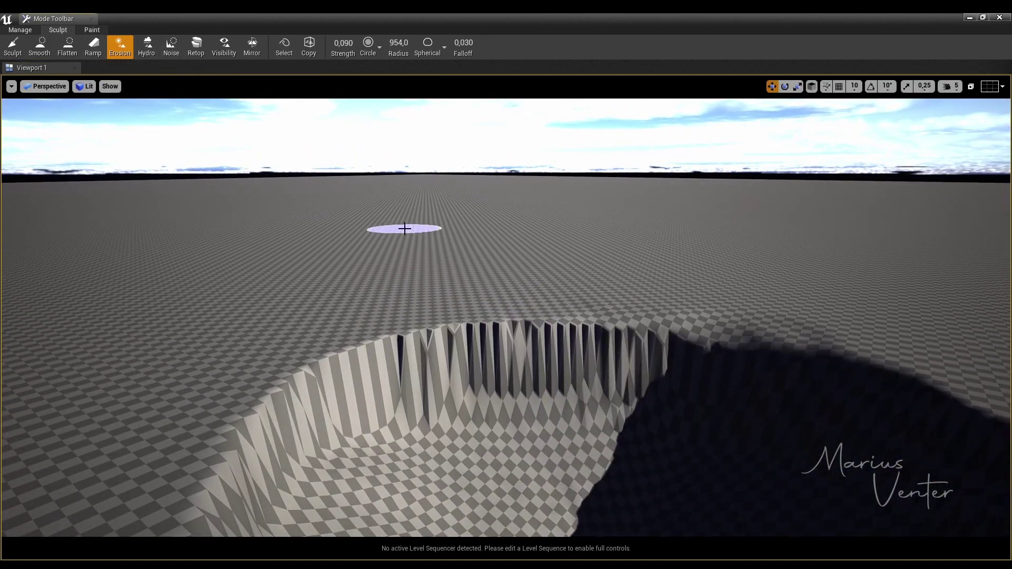
{"action": "left_click_drag", "start_coordinate": [350, 339], "coordinate": [316, 380]}
{"action": "left_click_drag", "start_coordinate": [343, 43], "coordinate": [327, 42]}
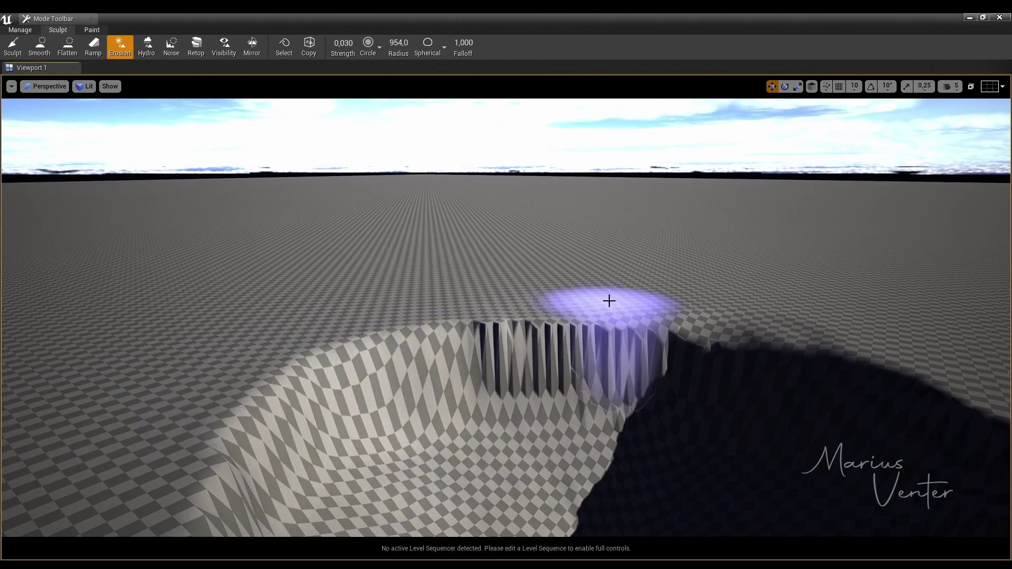
{"action": "left_click_drag", "start_coordinate": [608, 300], "coordinate": [949, 425]}
{"action": "left_click_drag", "start_coordinate": [327, 322], "coordinate": [310, 408]}
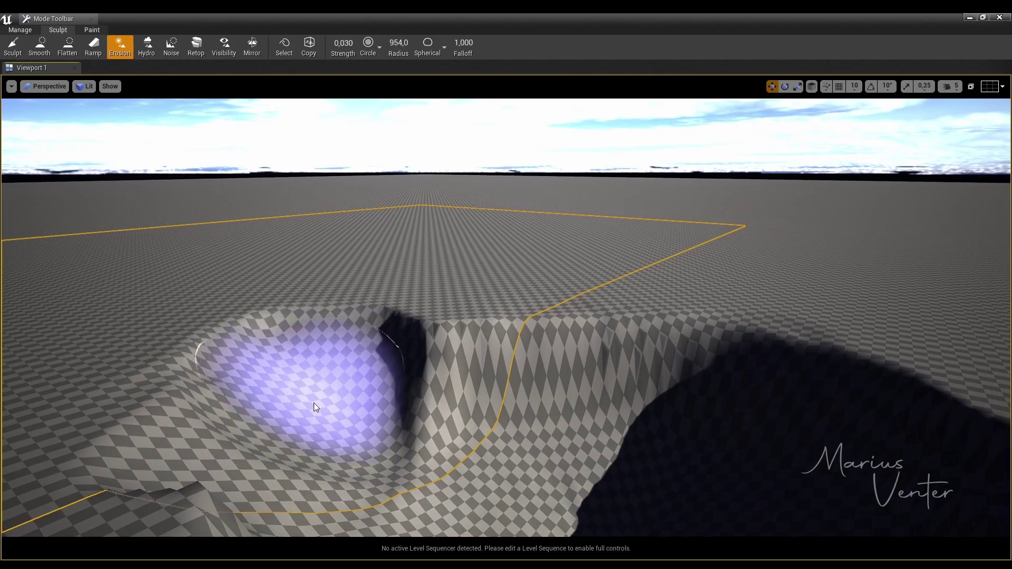
{"action": "left_click_drag", "start_coordinate": [310, 409], "coordinate": [334, 403]}
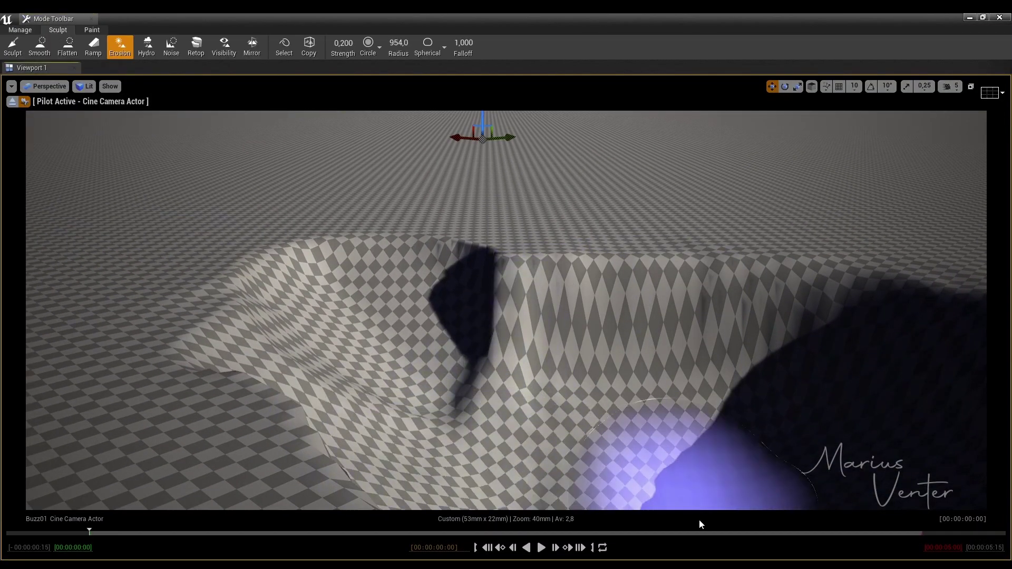
Step: Sweep the Erosion brush across the left terrain to build up a ridge
{"action": "mouse_move", "coordinate": [339, 474]}
{"action": "left_mouse_down"}
{"action": "mouse_move", "coordinate": [138, 330]}
{"action": "mouse_move", "coordinate": [735, 360]}
{"action": "mouse_move", "coordinate": [759, 424]}
{"action": "left_mouse_up"}
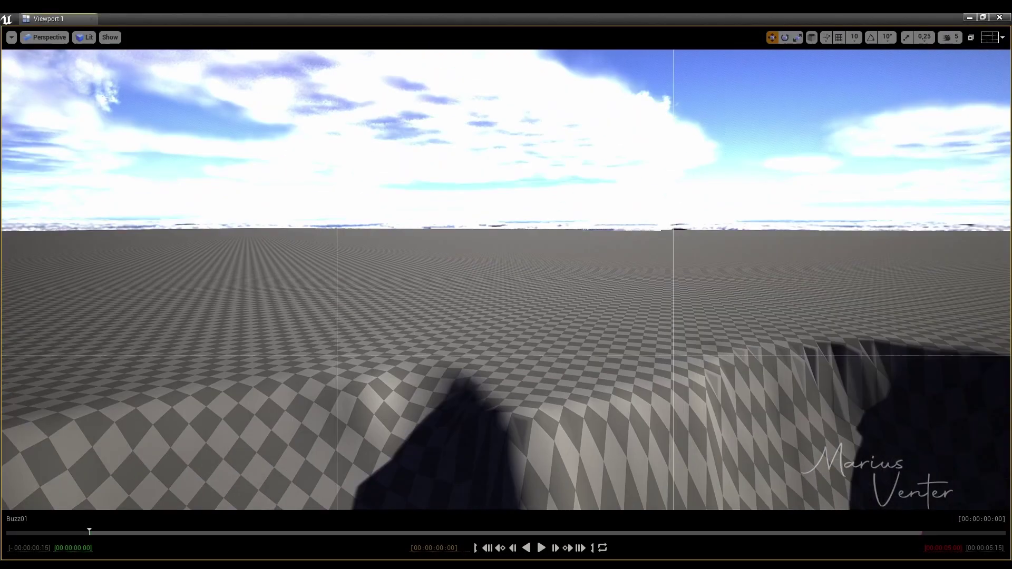
Step: Nudge the cylinder right, enlarge the cone, and pilot the cine camera
{"action": "key", "text": "r"}
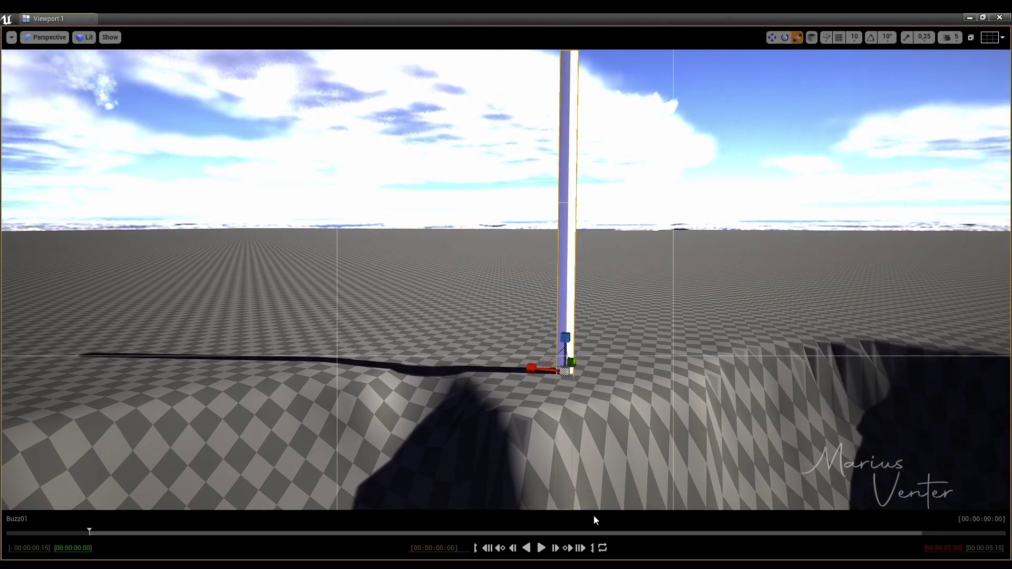
{"action": "left_click_drag", "start_coordinate": [531, 368], "coordinate": [536, 368]}
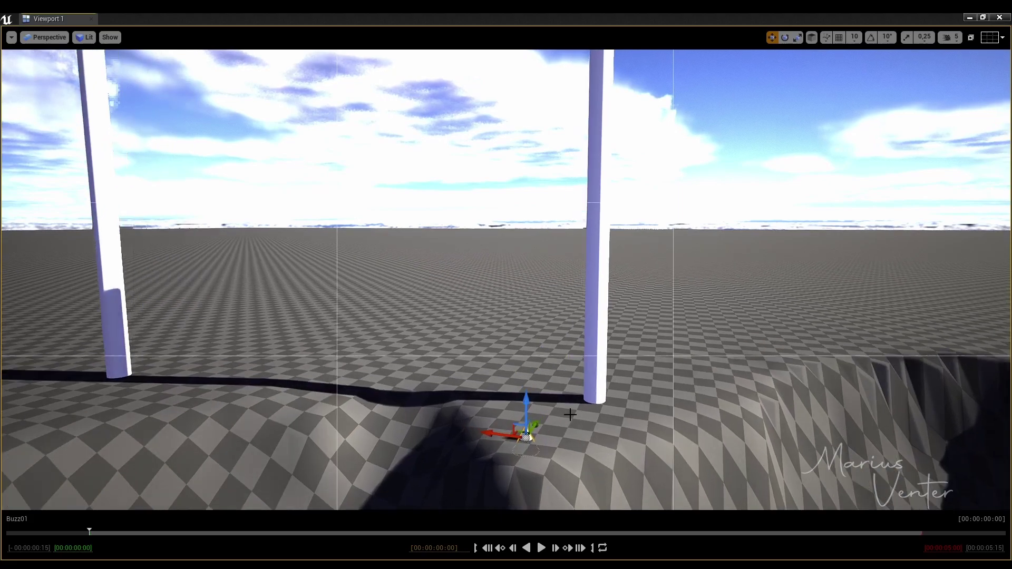
{"action": "left_click_drag", "start_coordinate": [527, 421], "coordinate": [529, 414]}
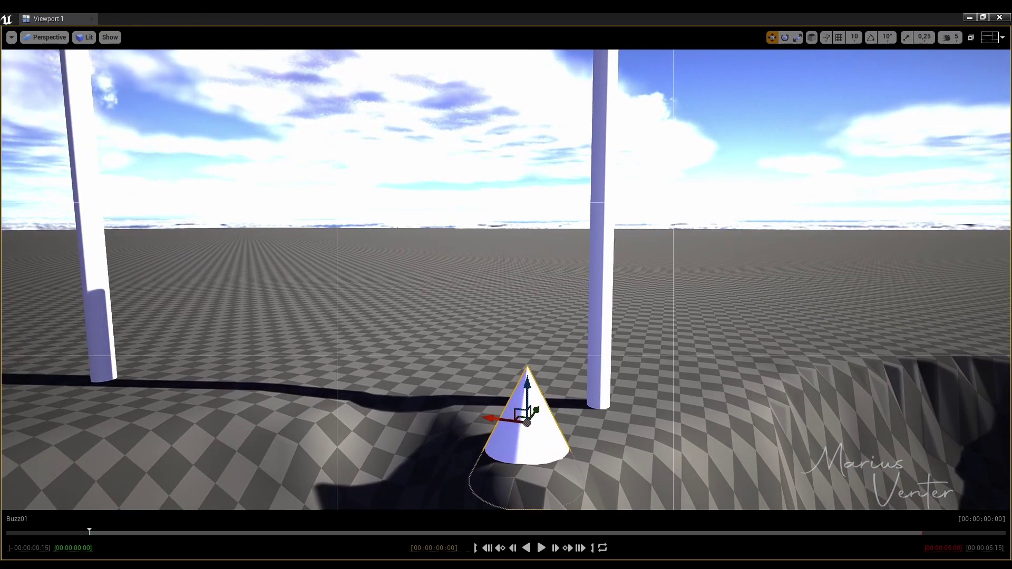
{"action": "key", "text": "ctrl+shift+p"}
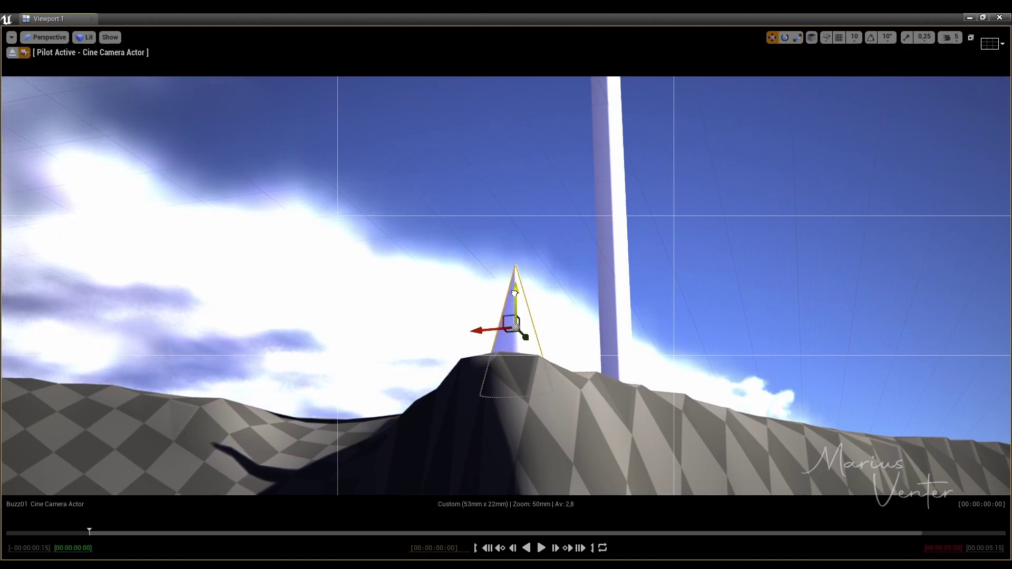
Step: Raise the cone onto the mound top and add a far-left pillar copy, rotated upright
{"action": "left_click_drag", "start_coordinate": [515, 293], "coordinate": [526, 278]}
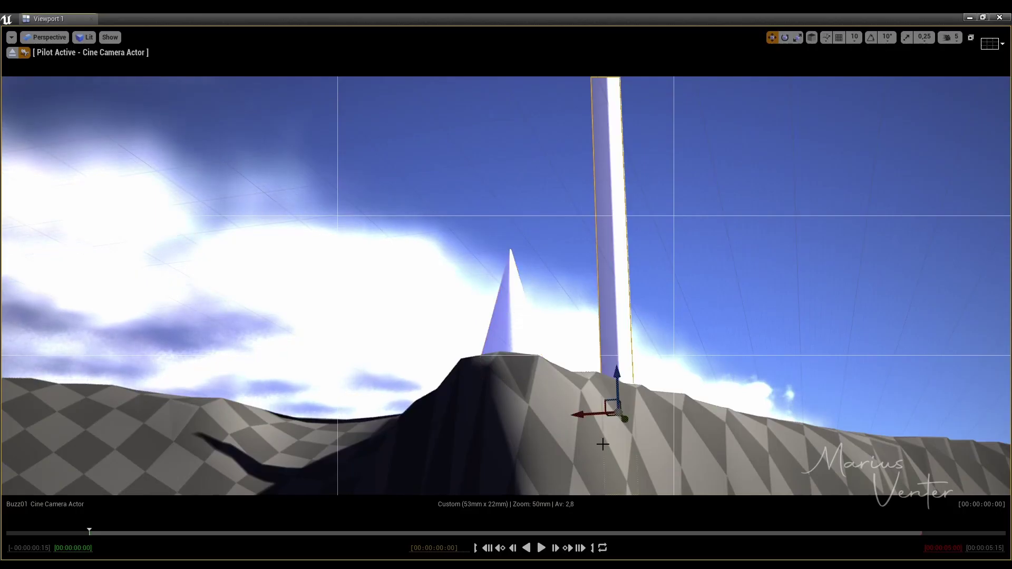
{"action": "left_click_drag", "start_coordinate": [587, 414], "coordinate": [140, 441], "text": "alt"}
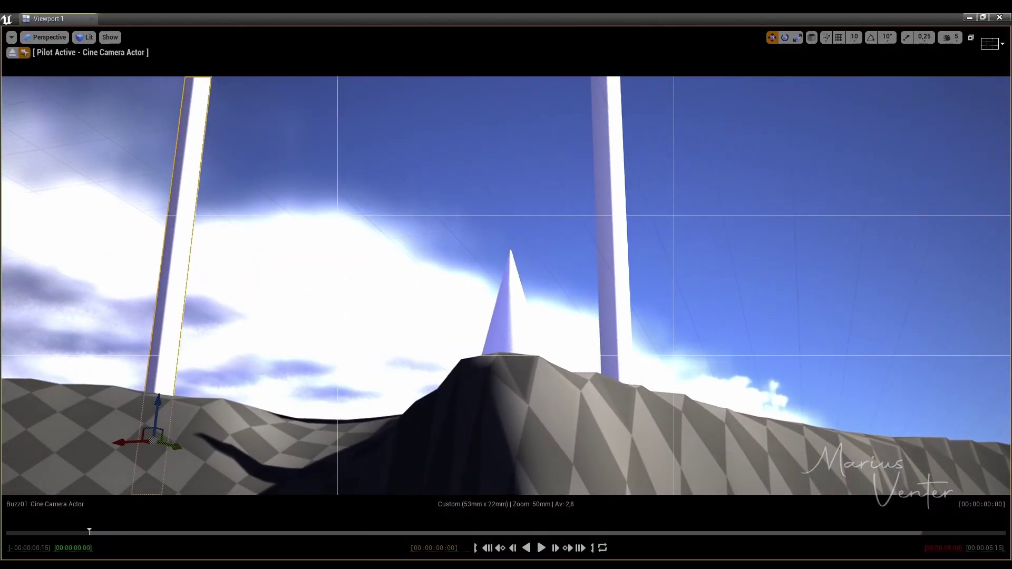
{"action": "left_click", "coordinate": [611, 369]}
{"action": "left_click_drag", "start_coordinate": [614, 413], "coordinate": [680, 408]}
{"action": "key", "text": "e"}
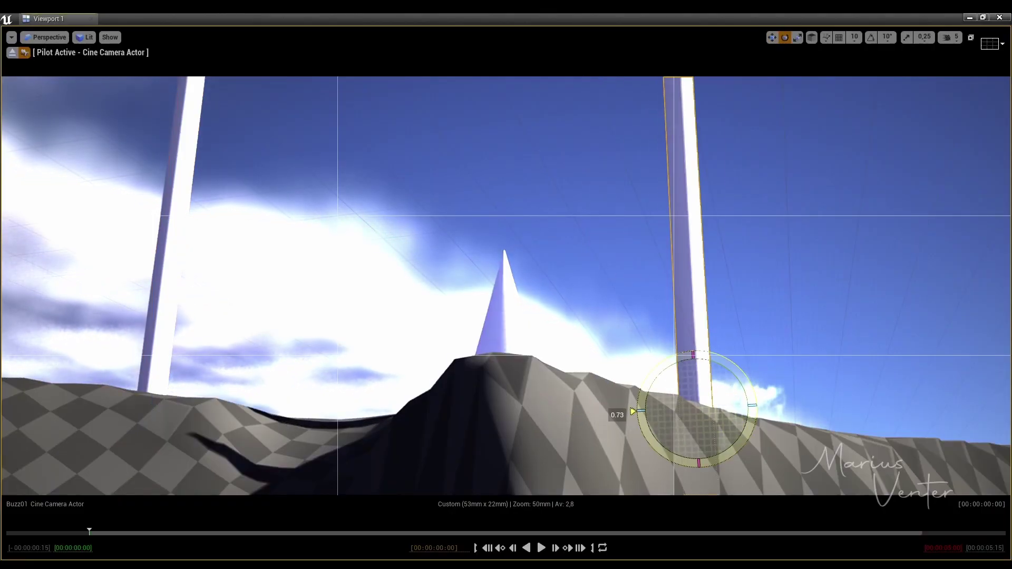
{"action": "left_click", "coordinate": [179, 293]}
{"action": "left_click_drag", "start_coordinate": [94, 446], "coordinate": [92, 448]}
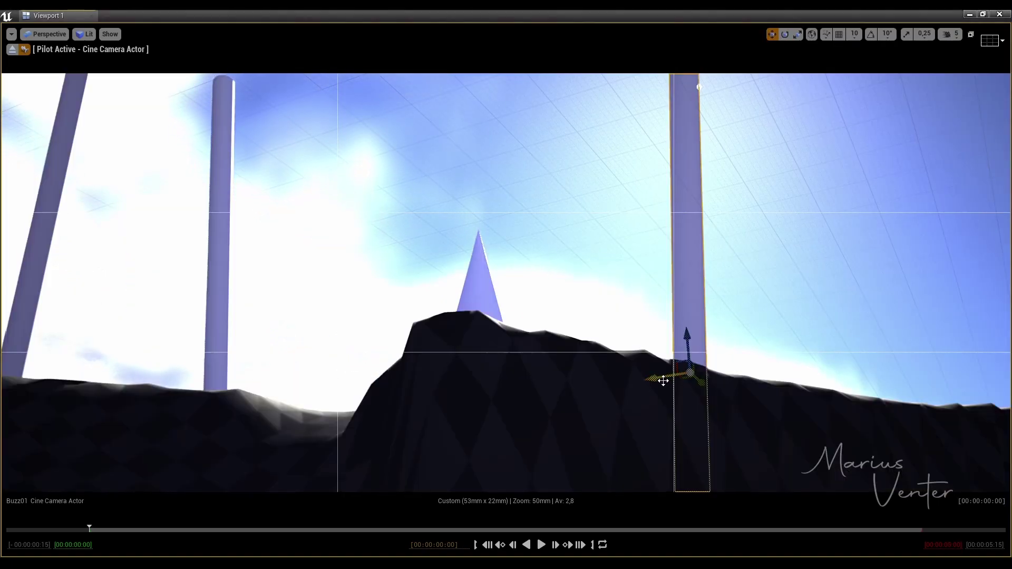
Step: Add another pillar far right, straighten the outer pillars, and check the reference image
{"action": "left_click_drag", "start_coordinate": [662, 377], "coordinate": [904, 378], "text": "alt"}
{"action": "key", "text": "e"}
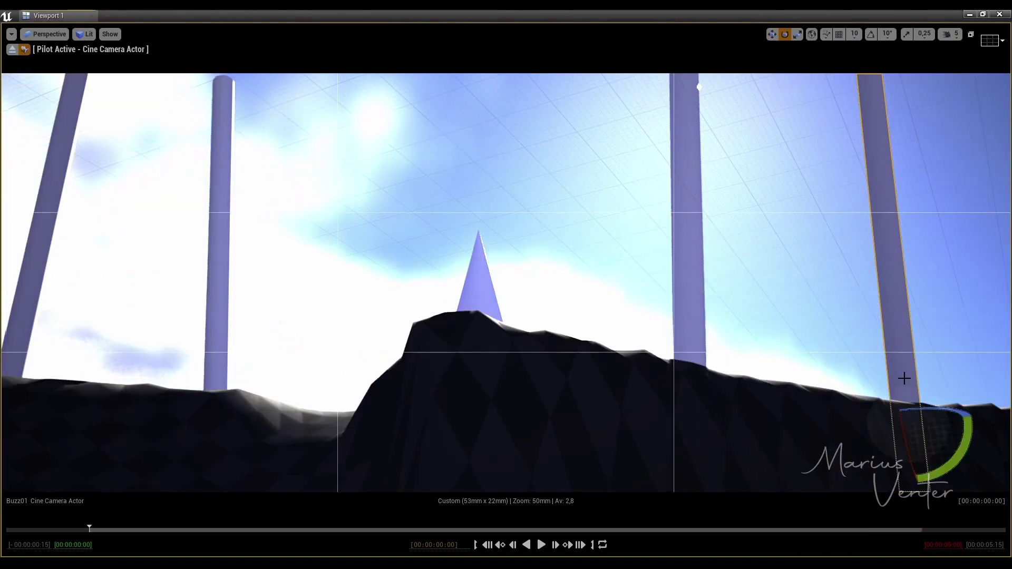
{"action": "left_click_drag", "start_coordinate": [970, 421], "coordinate": [824, 430]}
{"action": "left_click", "coordinate": [42, 264]}
{"action": "left_click_drag", "start_coordinate": [53, 327], "coordinate": [21, 290]}
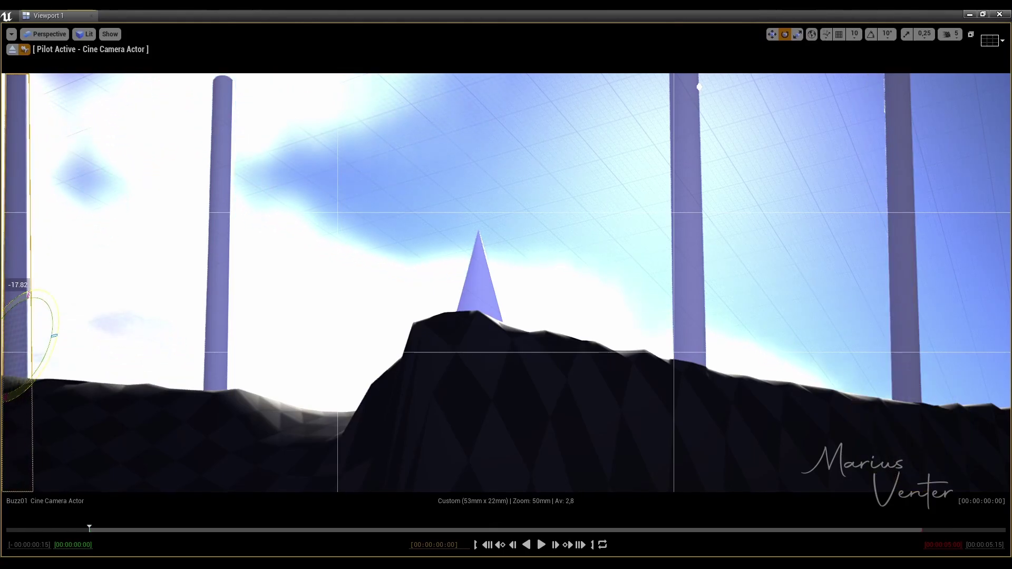
{"action": "left_click", "coordinate": [554, 514]}
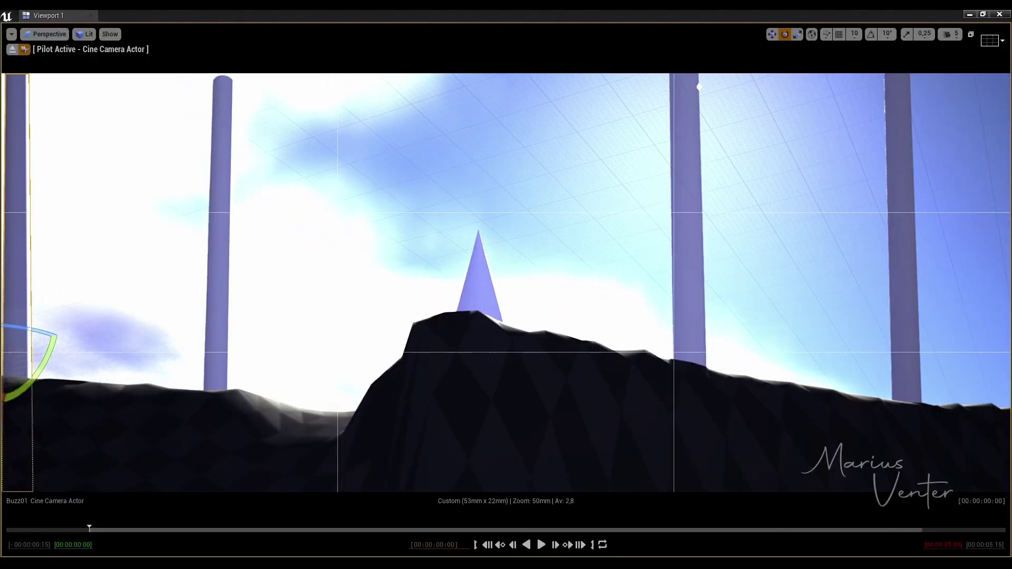
{"action": "key", "text": "w"}
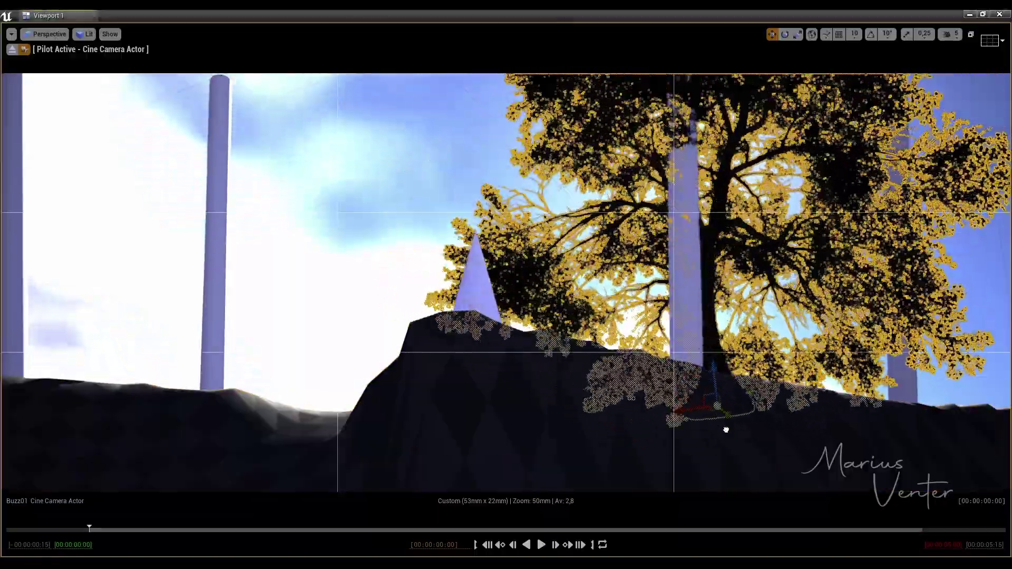
Step: Bring the tree closer to camera and rearrange the left trees, deleting one and sinking another
{"action": "mouse_move", "coordinate": [726, 430]}
{"action": "left_mouse_down"}
{"action": "mouse_move", "coordinate": [781, 449]}
{"action": "mouse_move", "coordinate": [698, 472]}
{"action": "left_mouse_up"}
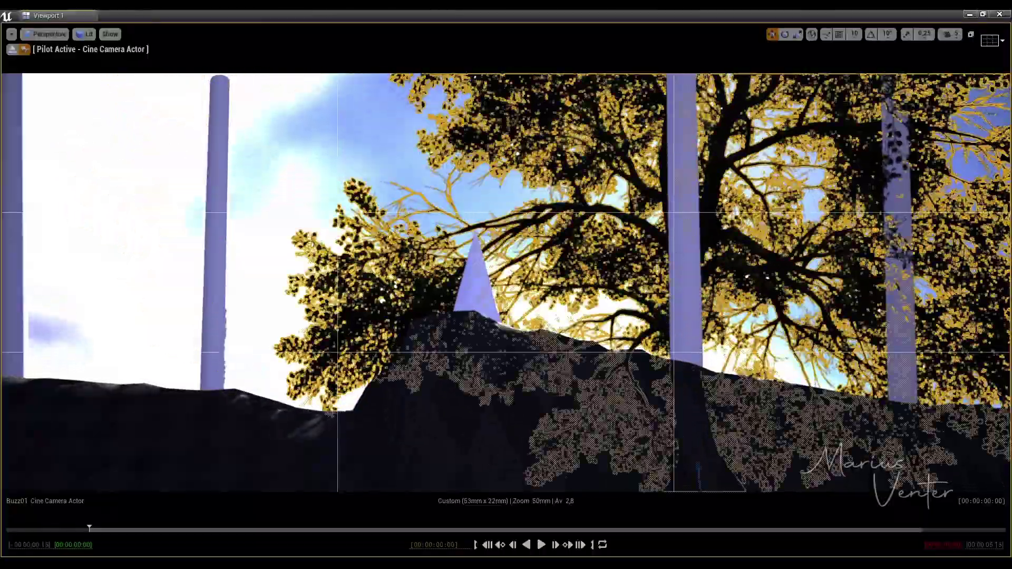
{"action": "left_click", "coordinate": [132, 237]}
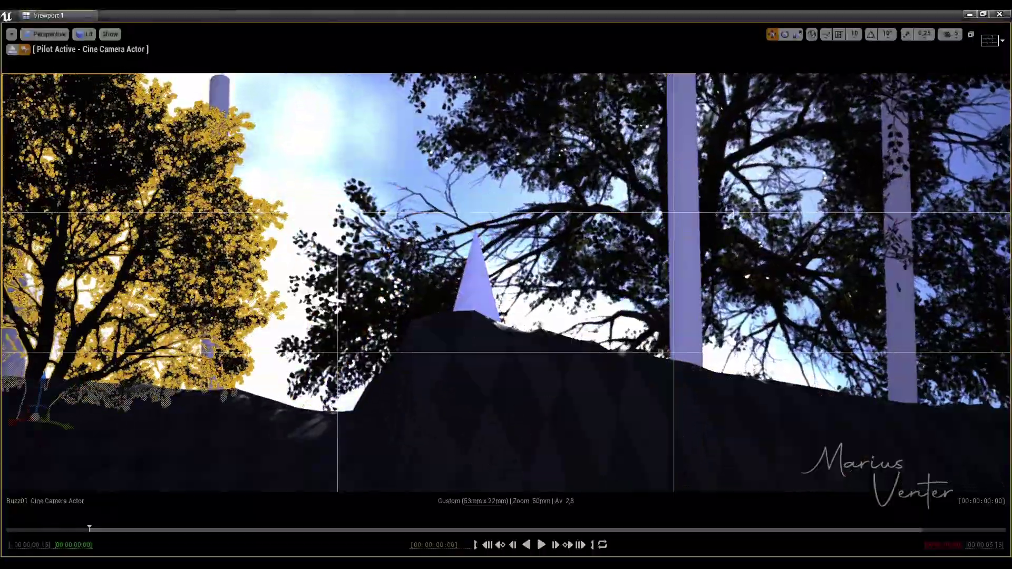
{"action": "left_click_drag", "start_coordinate": [39, 406], "coordinate": [324, 421]}
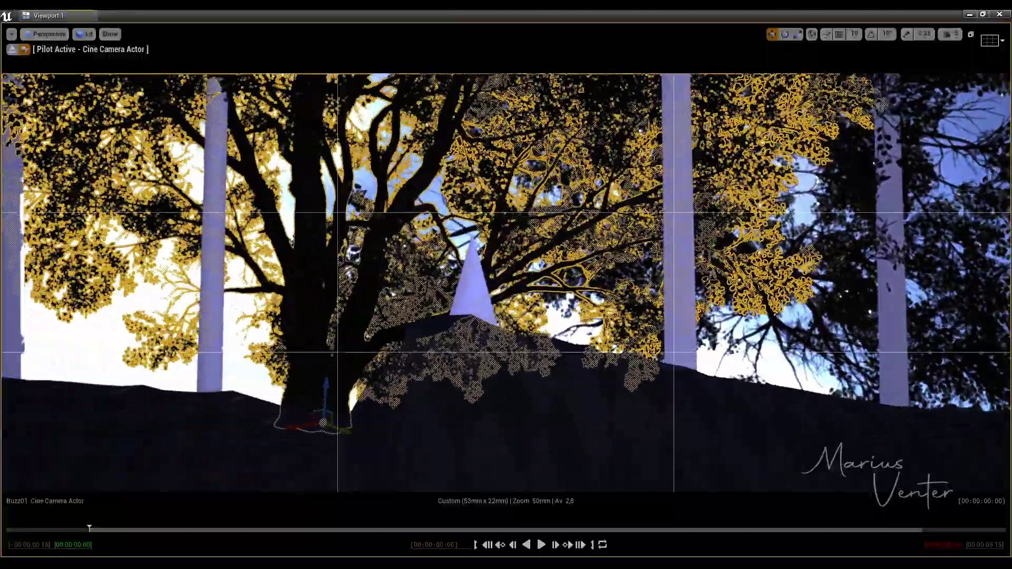
{"action": "left_click_drag", "start_coordinate": [316, 430], "coordinate": [65, 467]}
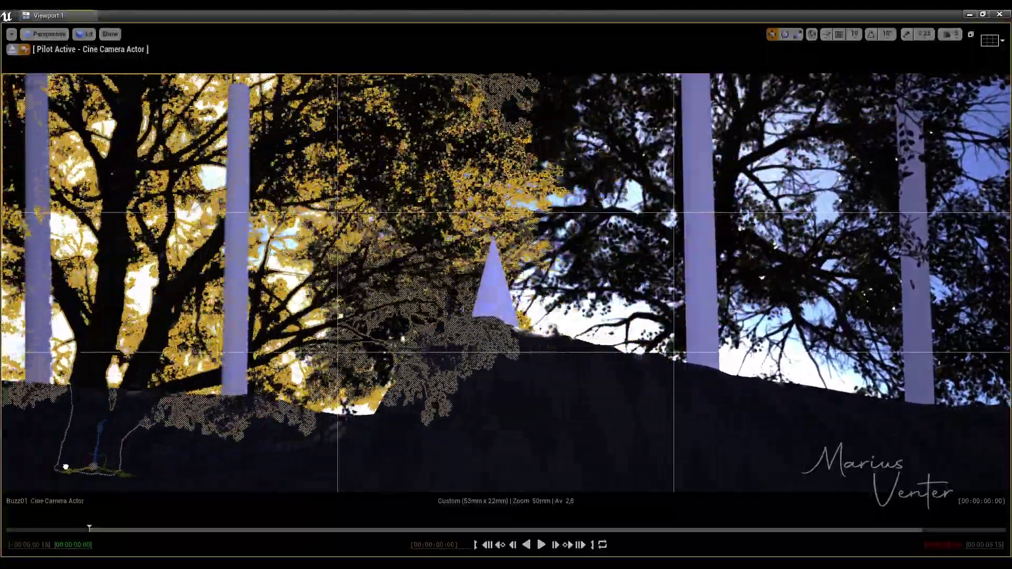
{"action": "key", "text": "Delete"}
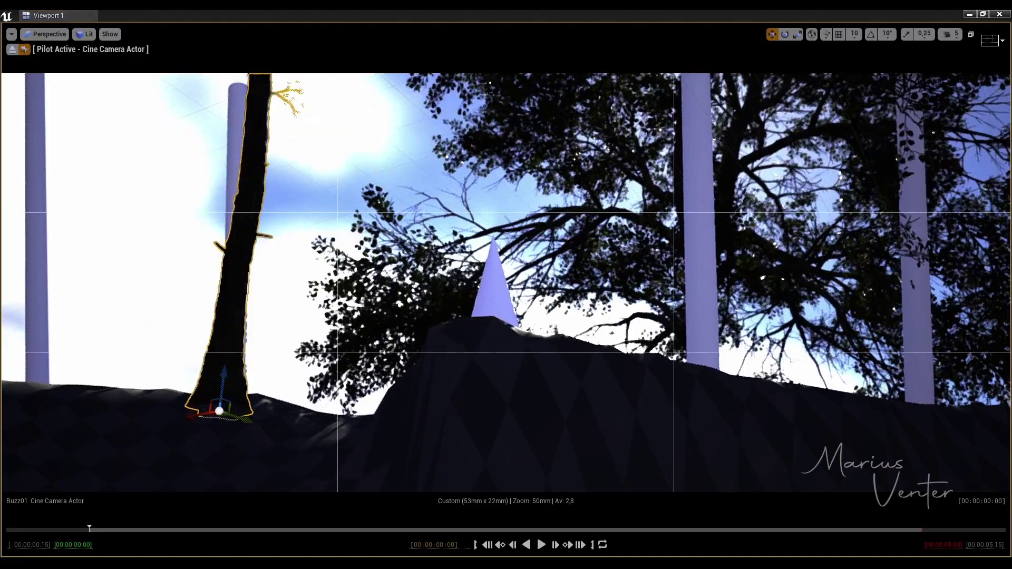
{"action": "left_click_drag", "start_coordinate": [219, 411], "coordinate": [232, 482]}
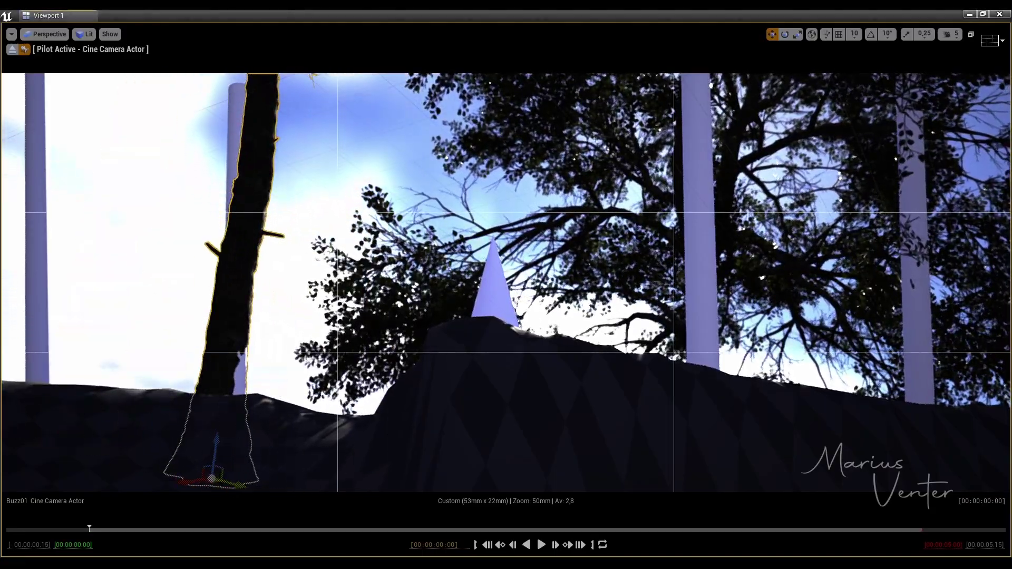
{"action": "mouse_move", "coordinate": [184, 416]}
{"action": "left_mouse_down"}
{"action": "mouse_move", "coordinate": [384, 485]}
{"action": "mouse_move", "coordinate": [9, 458]}
{"action": "left_mouse_up"}
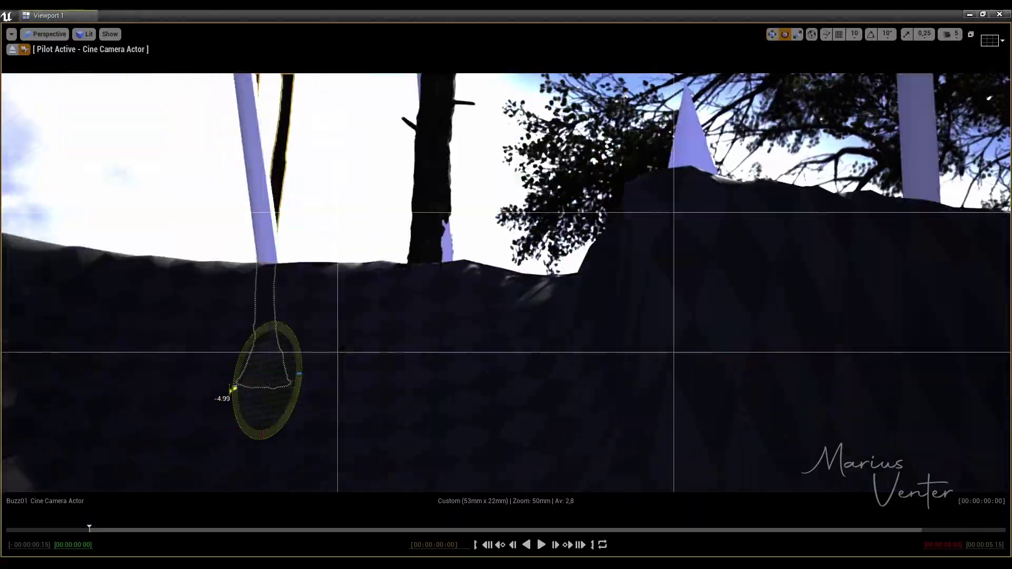
Step: Aim the camera right and tilt the right-hand tree so it leans sharply
{"action": "right_click_drag", "start_coordinate": [657, 251], "coordinate": [658, 252]}
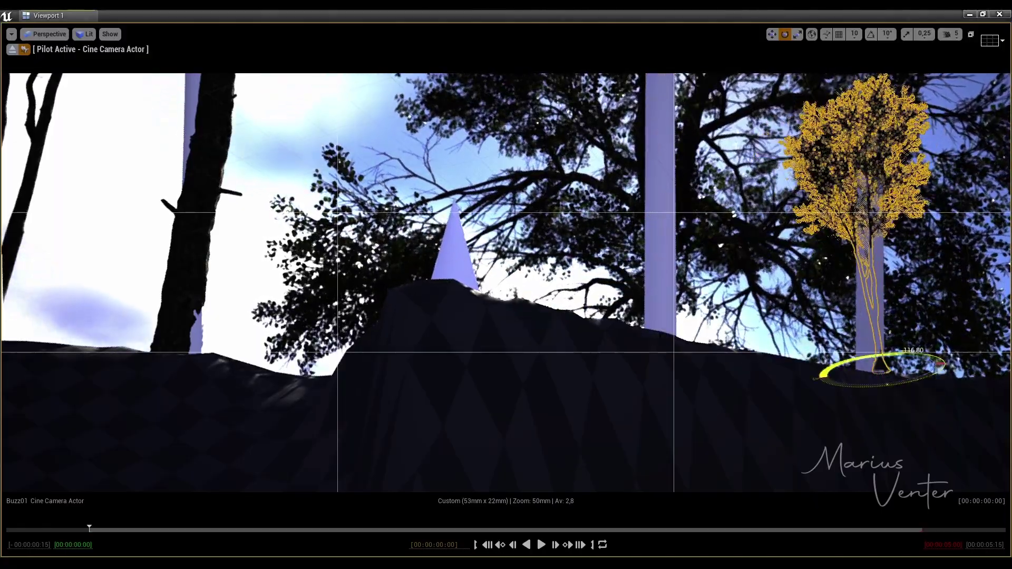
{"action": "left_click_drag", "start_coordinate": [933, 376], "coordinate": [927, 411]}
{"action": "left_click", "coordinate": [926, 403]}
{"action": "key", "text": "w"}
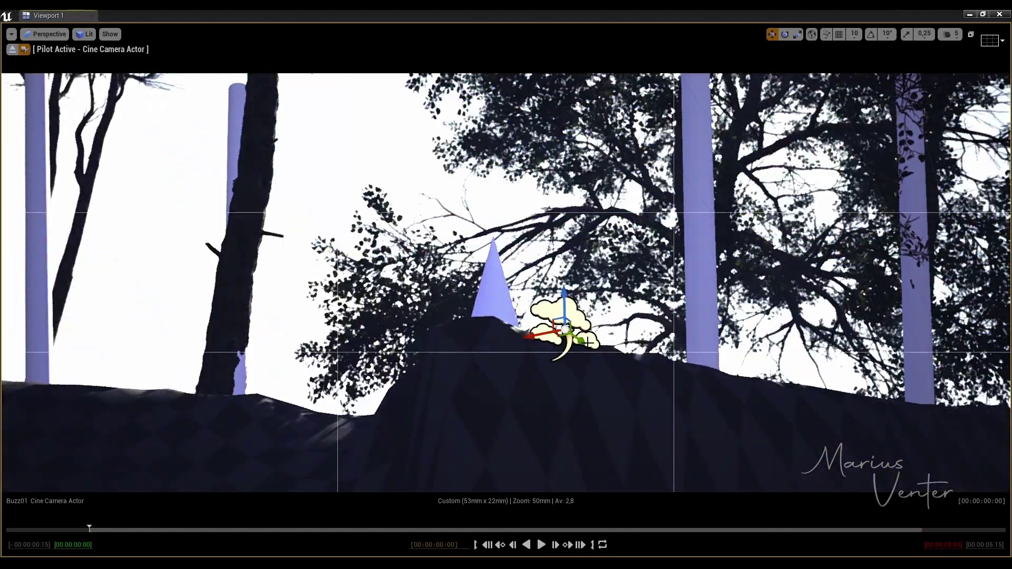
Step: Place a flowering shrub in front of the mound, reframe the camera, and select the sunlight
{"action": "left_click_drag", "start_coordinate": [553, 326], "coordinate": [415, 460]}
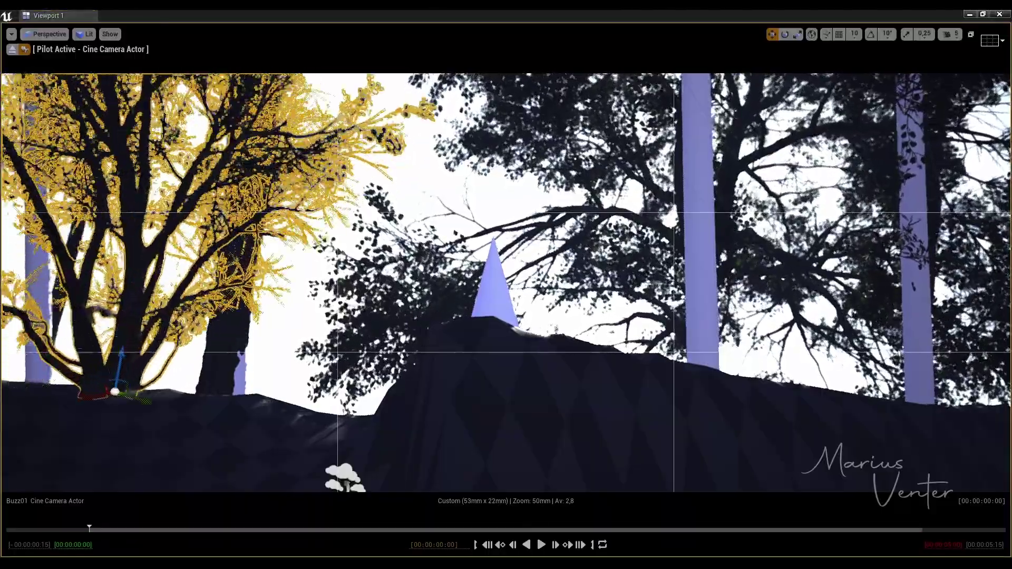
{"action": "scroll", "coordinate": [400, 256], "scroll_direction": "up", "scroll_amount": 5}
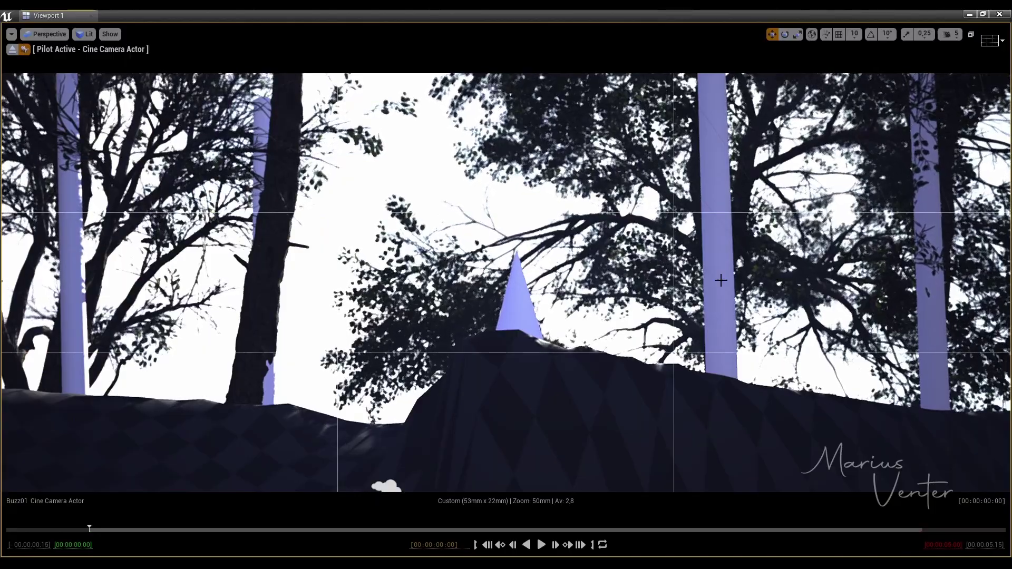
{"action": "mouse_move", "coordinate": [506, 284]}
{"action": "right_mouse_down"}
{"action": "mouse_move", "coordinate": [527, 295]}
{"action": "mouse_move", "coordinate": [516, 280]}
{"action": "right_mouse_up"}
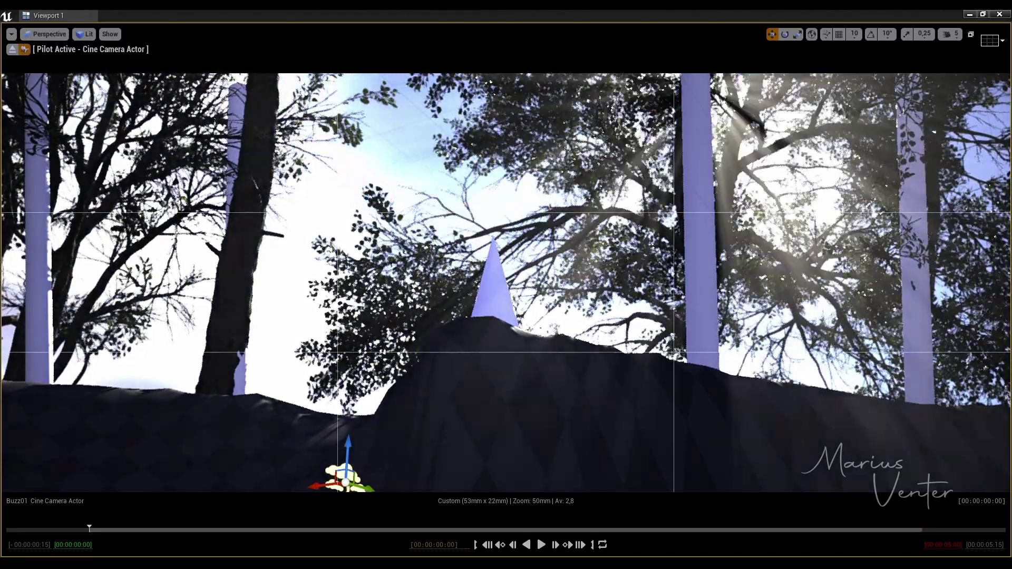
{"action": "left_click", "coordinate": [629, 154]}
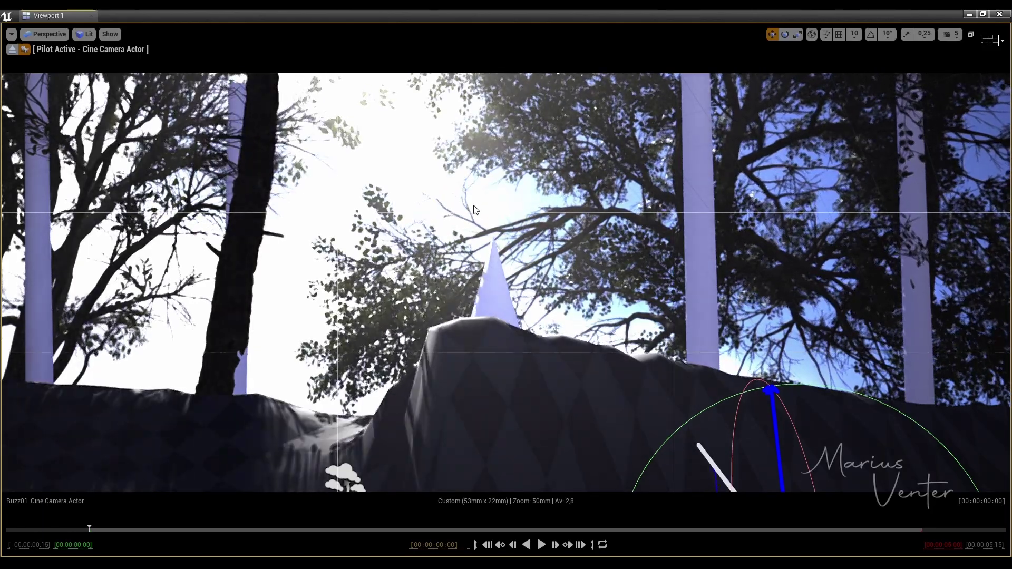
Step: Select the flowering shrub, then move a light toward the upper right
{"action": "left_click", "coordinate": [345, 477]}
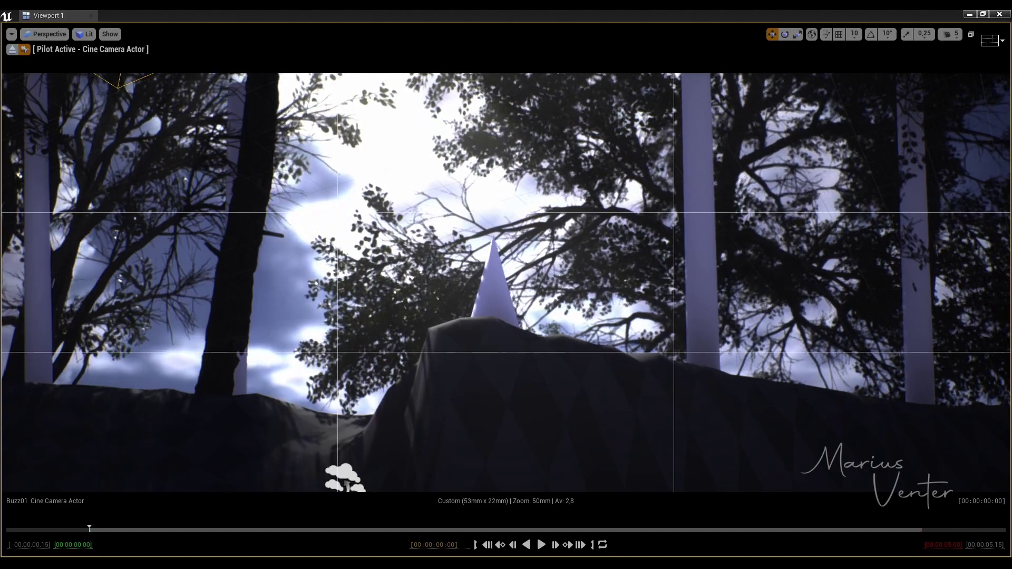
{"action": "left_click_drag", "start_coordinate": [500, 399], "coordinate": [803, 136]}
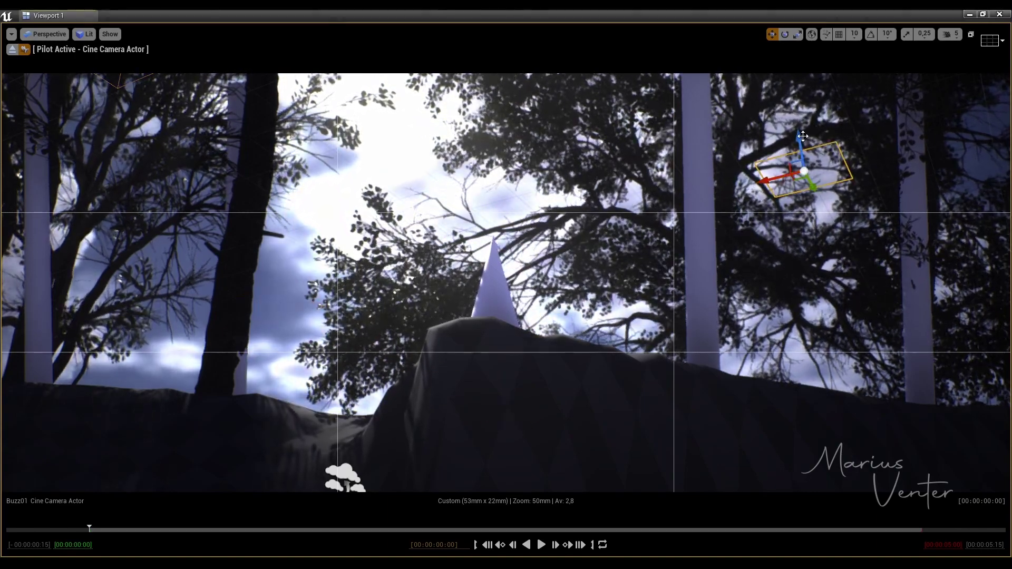
Step: Lower the rect light panel beside the mound and rotate it toward the camera
{"action": "left_click_drag", "start_coordinate": [652, 91], "coordinate": [648, 337]}
{"action": "key", "text": "e"}
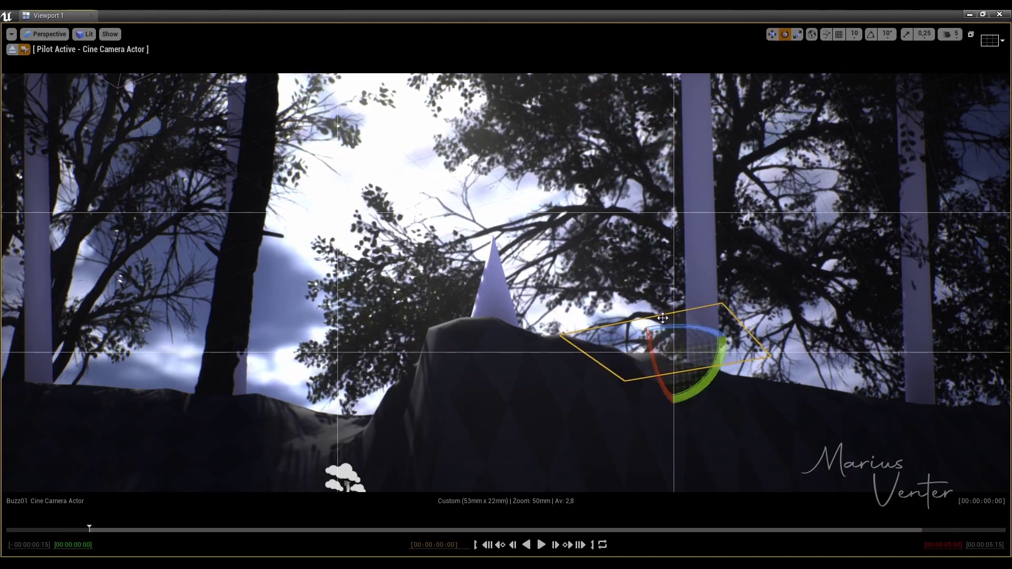
{"action": "mouse_move", "coordinate": [679, 369]}
{"action": "left_mouse_down"}
{"action": "mouse_move", "coordinate": [610, 356]}
{"action": "mouse_move", "coordinate": [614, 363]}
{"action": "left_mouse_up"}
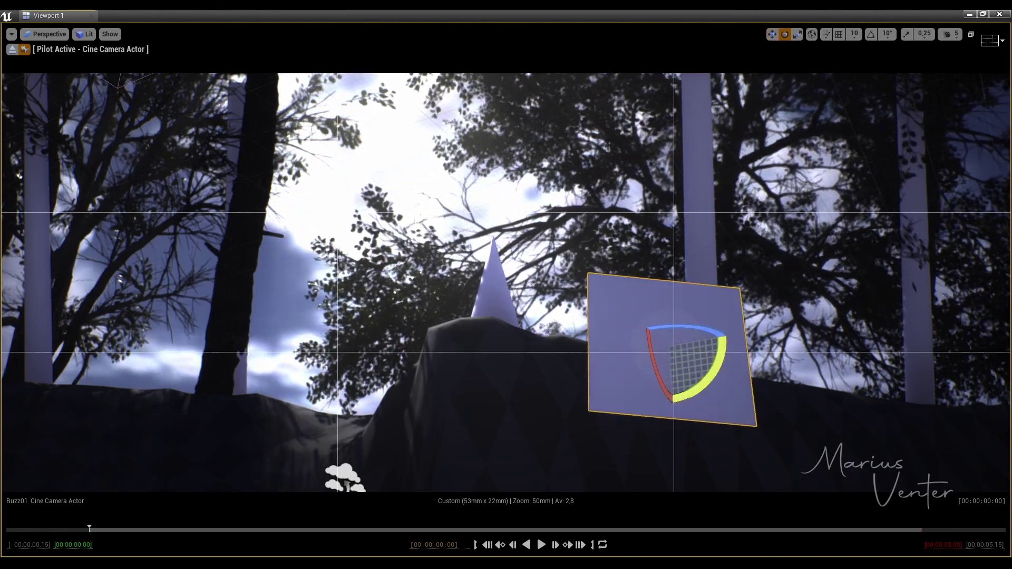
Step: Move the colour-checker cube onto the mound top and shift the point light above the scene
{"action": "left_click", "coordinate": [248, 408]}
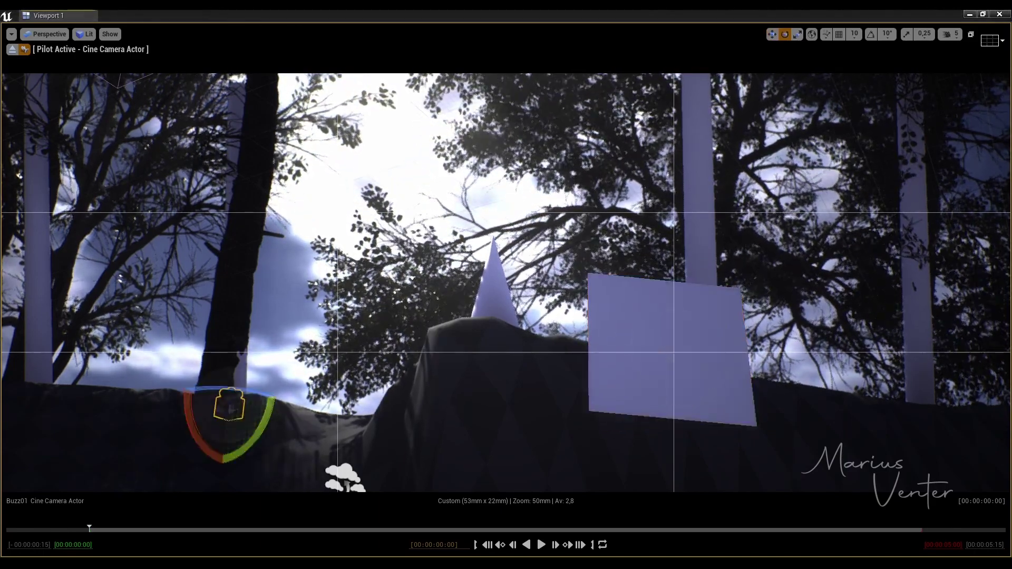
{"action": "key", "text": "w"}
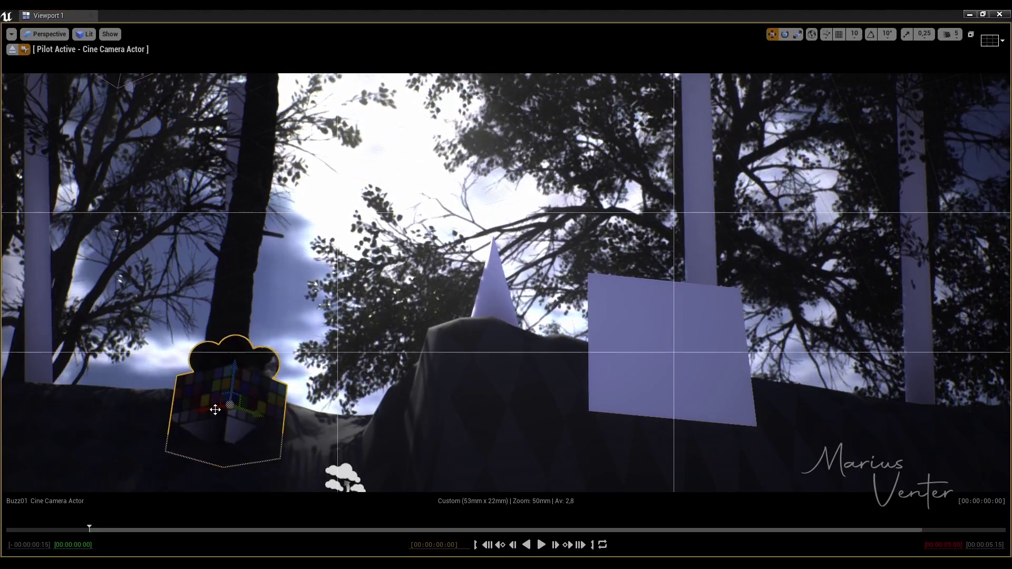
{"action": "mouse_move", "coordinate": [215, 410]}
{"action": "left_mouse_down"}
{"action": "mouse_move", "coordinate": [783, 330]}
{"action": "mouse_move", "coordinate": [622, 343]}
{"action": "mouse_move", "coordinate": [452, 310]}
{"action": "left_mouse_up"}
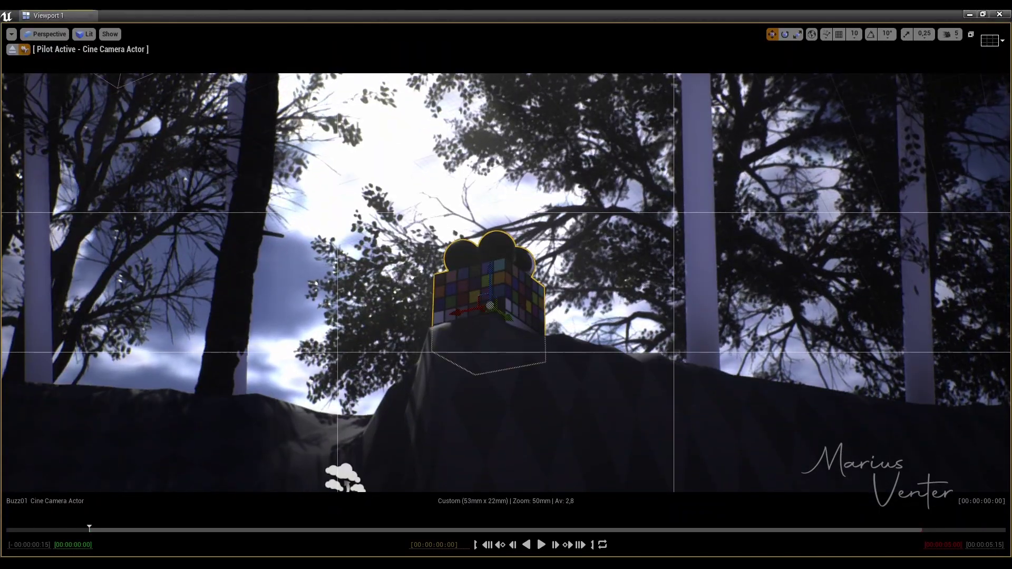
{"action": "mouse_move", "coordinate": [543, 446]}
{"action": "left_mouse_down"}
{"action": "mouse_move", "coordinate": [663, 354]}
{"action": "mouse_move", "coordinate": [388, 161]}
{"action": "mouse_move", "coordinate": [367, 168]}
{"action": "left_mouse_up"}
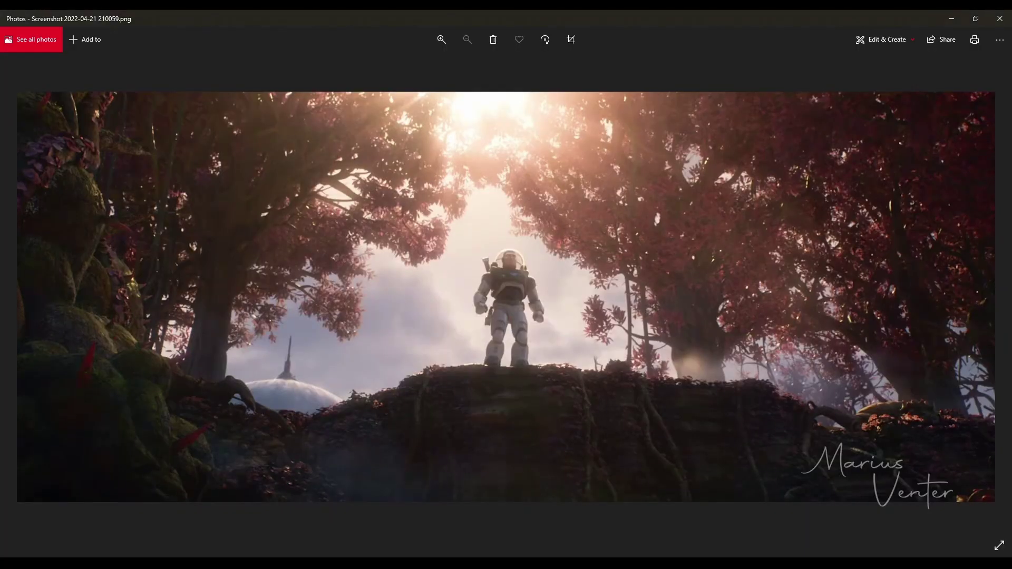
Step: Zoom in and out on the astronaut reference screenshot in Photos
{"action": "scroll", "coordinate": [545, 338], "scroll_direction": "up", "scroll_amount": 5}
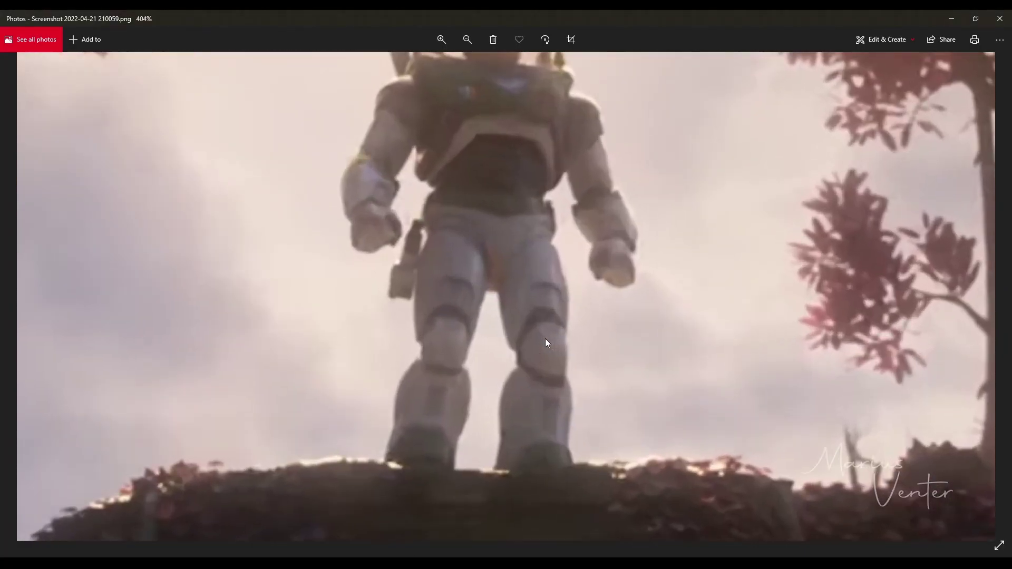
{"action": "scroll", "coordinate": [545, 338], "scroll_direction": "down", "scroll_amount": 4}
{"action": "scroll", "coordinate": [760, 383], "scroll_direction": "up", "scroll_amount": 3}
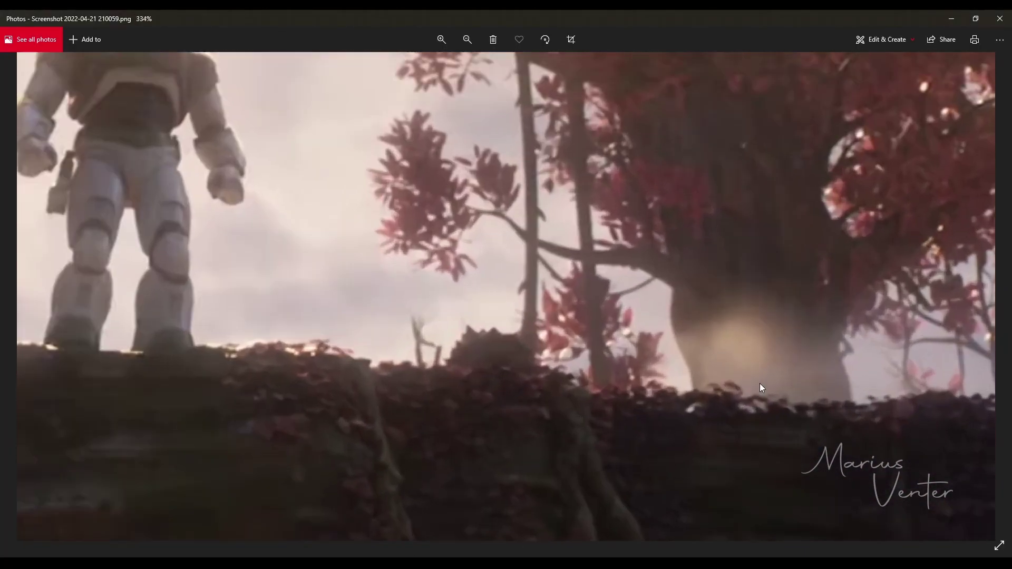
{"action": "scroll", "coordinate": [761, 381], "scroll_direction": "down", "scroll_amount": 4}
{"action": "scroll", "coordinate": [761, 381], "scroll_direction": "up", "scroll_amount": 3}
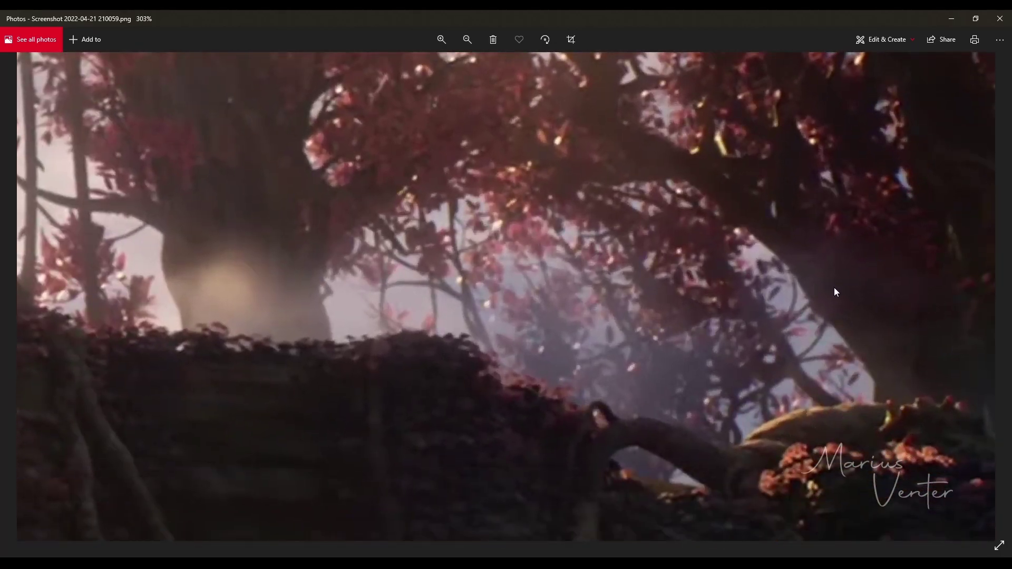
{"action": "scroll", "coordinate": [834, 287], "scroll_direction": "down", "scroll_amount": 2}
{"action": "scroll", "coordinate": [415, 448], "scroll_direction": "down", "scroll_amount": 1}
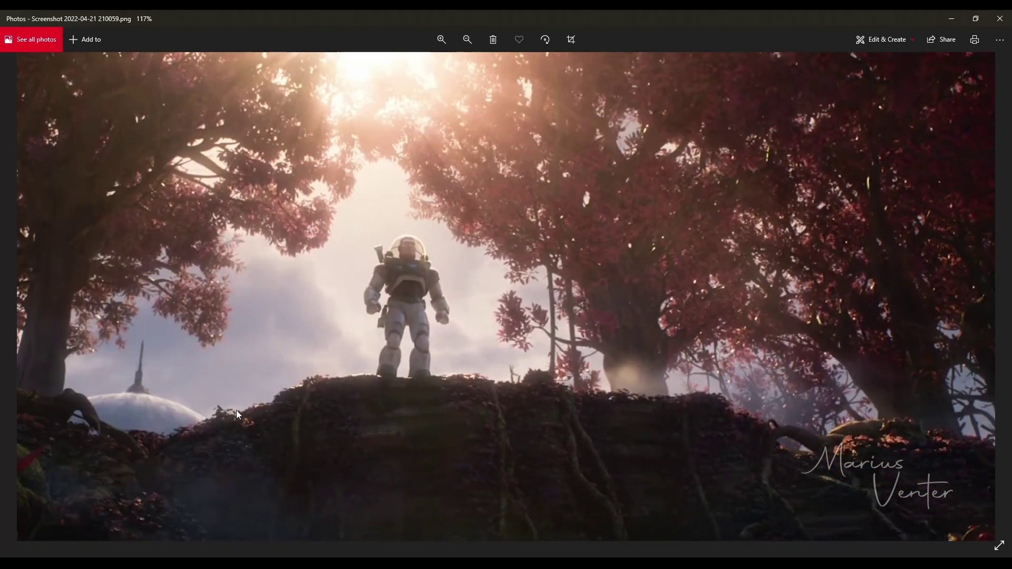
{"action": "scroll", "coordinate": [391, 242], "scroll_direction": "up", "scroll_amount": 2}
{"action": "scroll", "coordinate": [425, 290], "scroll_direction": "up", "scroll_amount": 1}
{"action": "scroll", "coordinate": [474, 292], "scroll_direction": "down", "scroll_amount": 1}
{"action": "scroll", "coordinate": [480, 272], "scroll_direction": "down", "scroll_amount": 1}
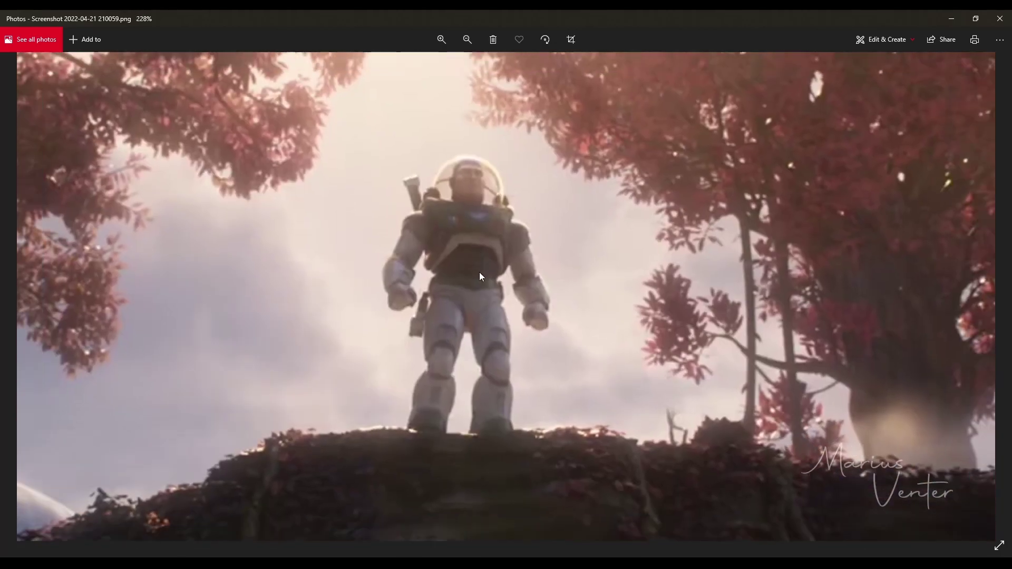
{"action": "scroll", "coordinate": [479, 271], "scroll_direction": "up", "scroll_amount": 1}
{"action": "scroll", "coordinate": [479, 280], "scroll_direction": "down", "scroll_amount": 1}
Step: Back in Unreal, rotate the large foreground tree to rearrange its branches and move it right
{"action": "mouse_move", "coordinate": [759, 564]}
{"action": "left_click", "coordinate": [703, 514]}
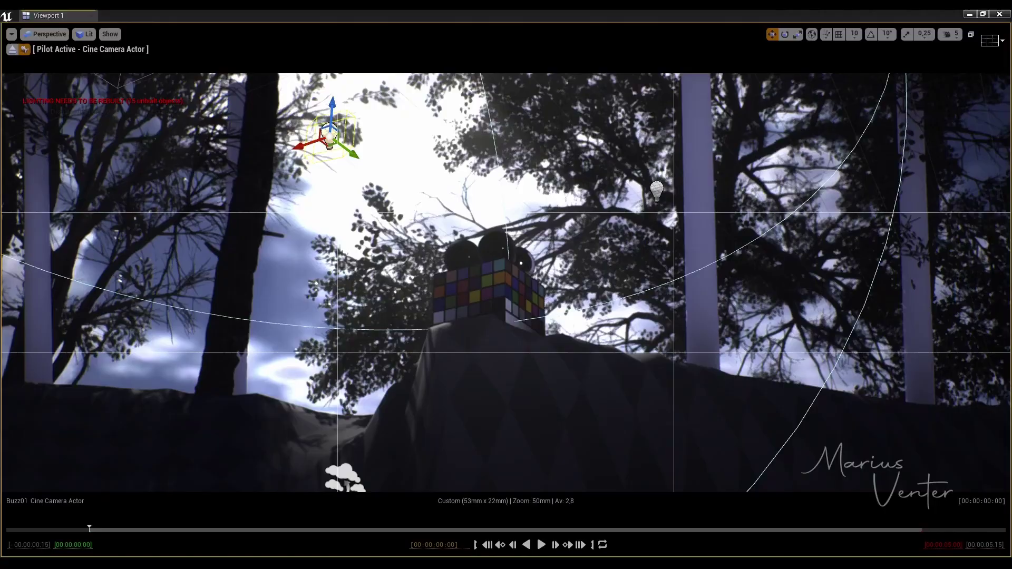
{"action": "left_click", "coordinate": [506, 159]}
{"action": "key", "text": "e"}
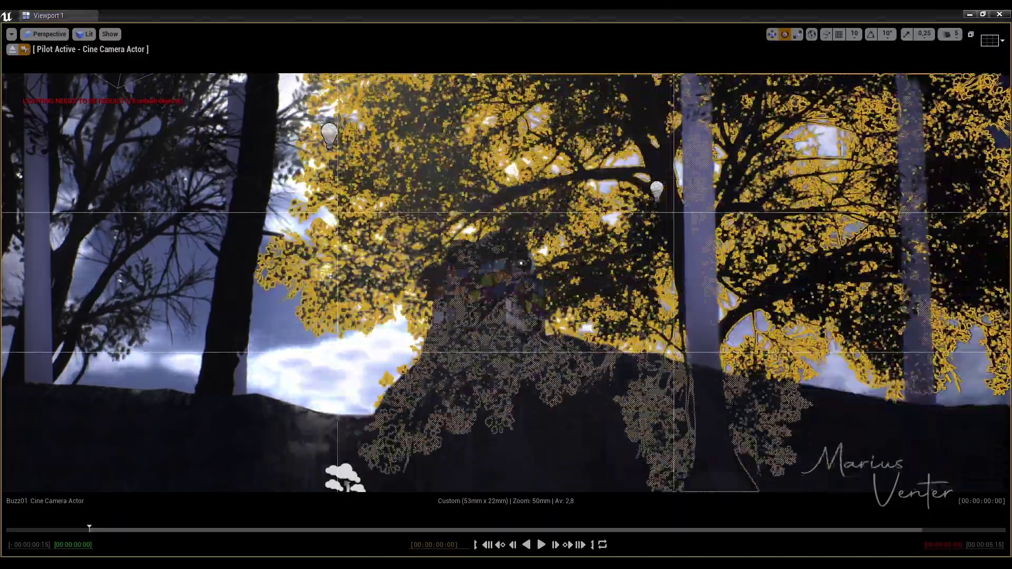
{"action": "left_click_drag", "start_coordinate": [505, 158], "coordinate": [685, 158]}
{"action": "key", "text": "w"}
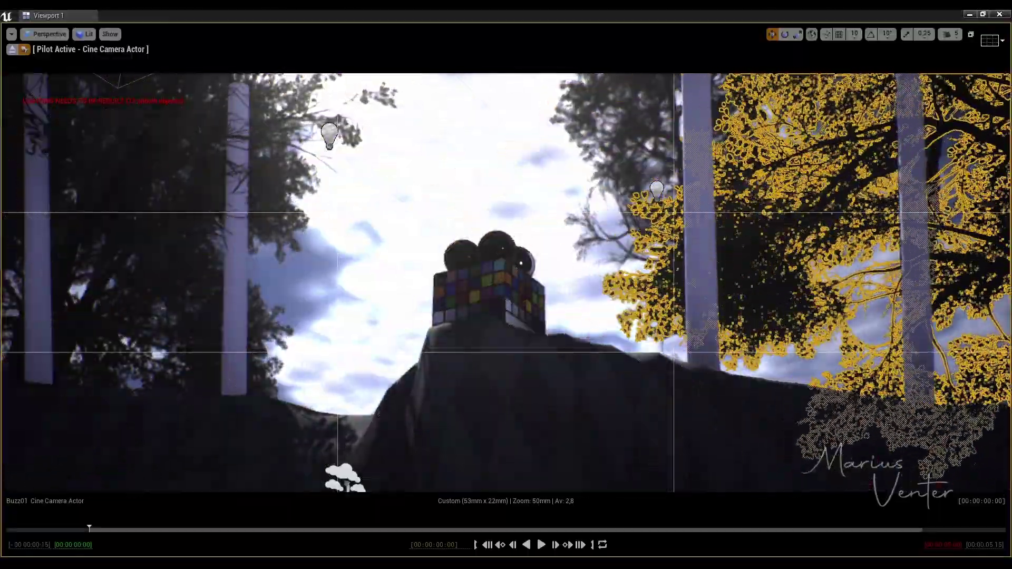
{"action": "left_click_drag", "start_coordinate": [923, 448], "coordinate": [949, 448]}
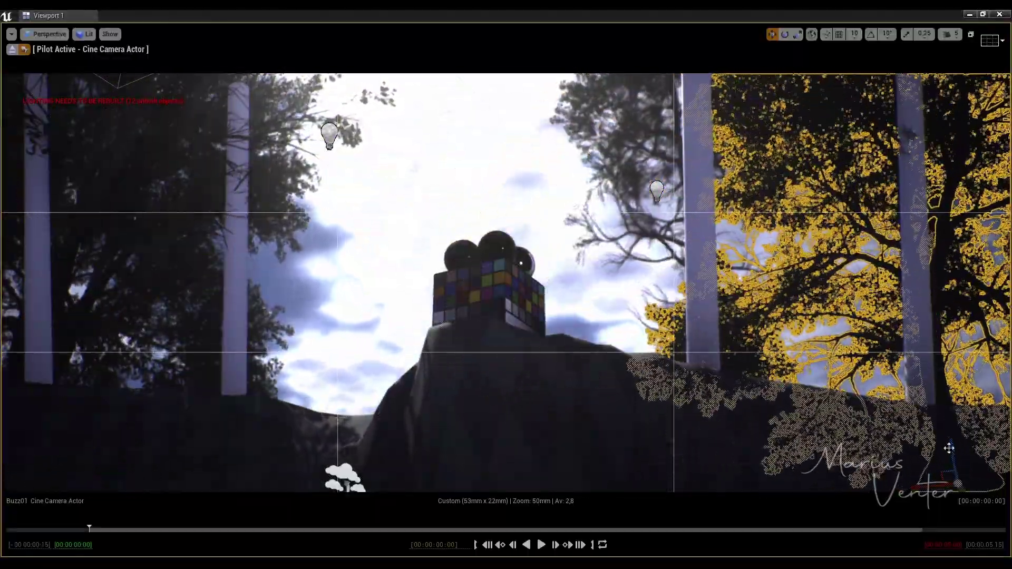
{"action": "key", "text": "ctrl+z"}
{"action": "key", "text": "ctrl+z"}
{"action": "key", "text": "ctrl+z"}
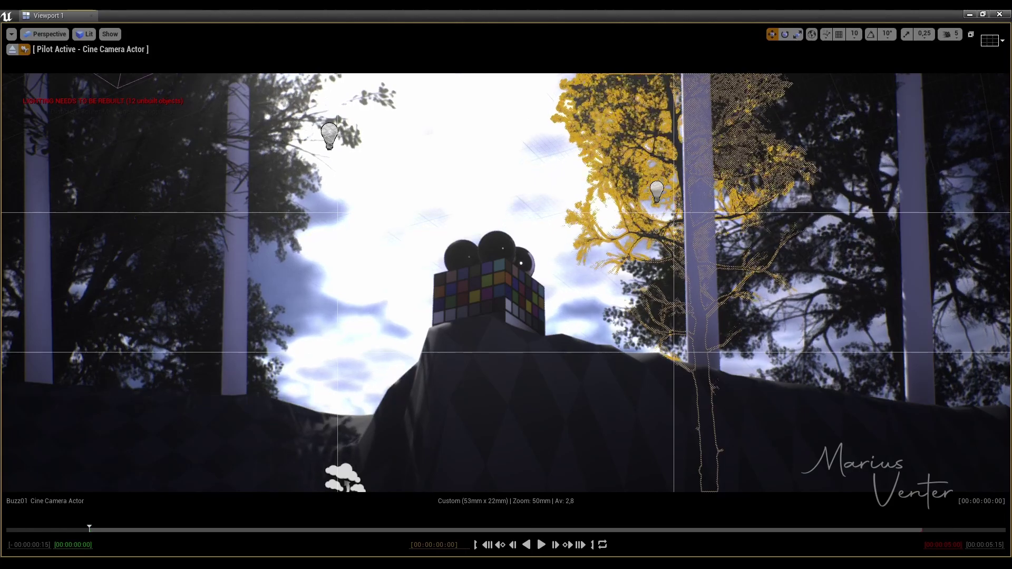
{"action": "key", "text": "ctrl+z"}
{"action": "mouse_move", "coordinate": [689, 400]}
{"action": "left_mouse_down"}
{"action": "mouse_move", "coordinate": [742, 396]}
{"action": "mouse_move", "coordinate": [903, 251]}
{"action": "left_mouse_up"}
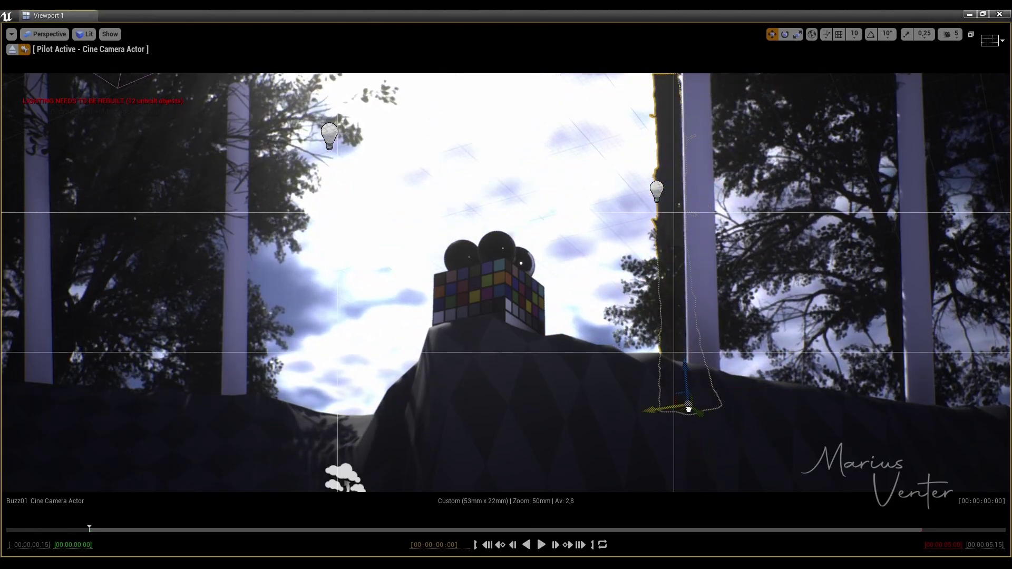
Step: Rotate the large tree on the left, then clear the selection
{"action": "left_click", "coordinate": [174, 221]}
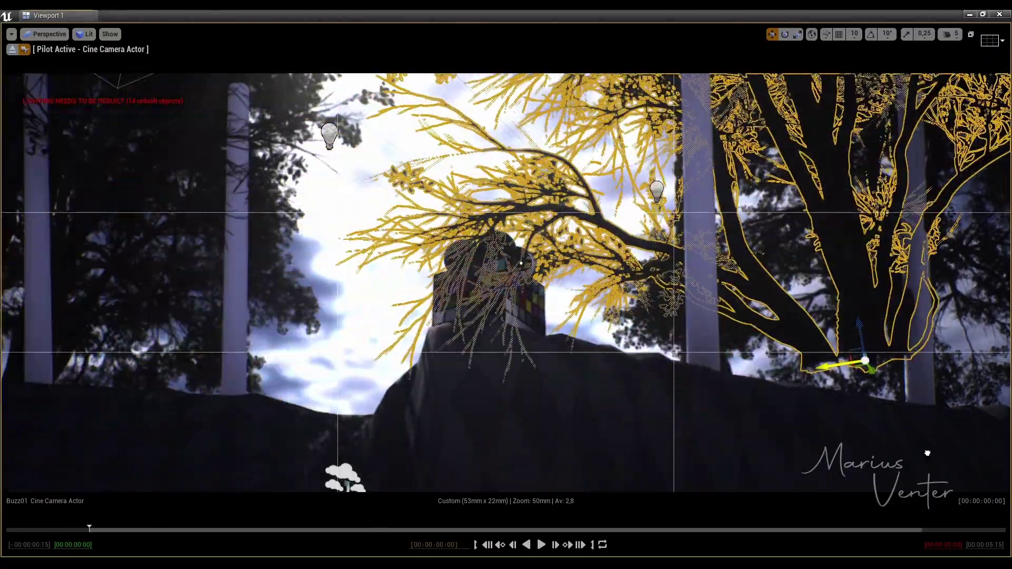
{"action": "key", "text": "e"}
{"action": "left_click_drag", "start_coordinate": [927, 453], "coordinate": [949, 483]}
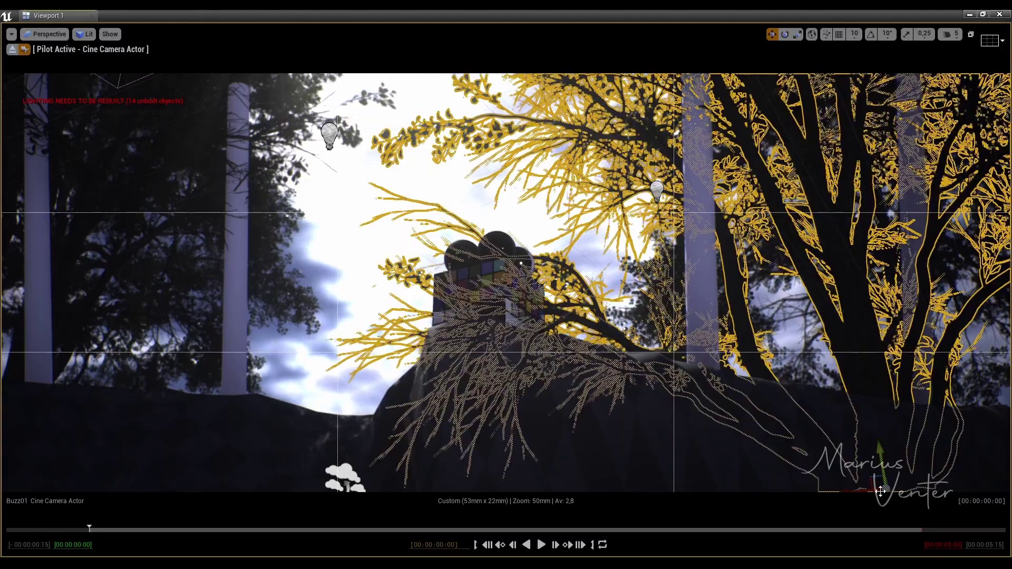
{"action": "key", "text": "Delete"}
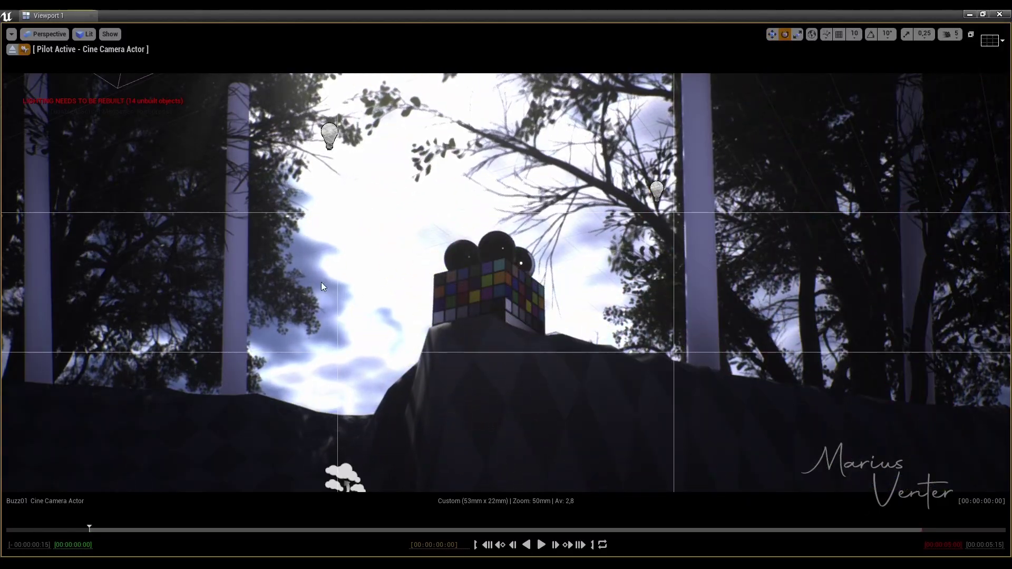
Step: Raise the upper-left point light higher above the scene
{"action": "left_click", "coordinate": [329, 136]}
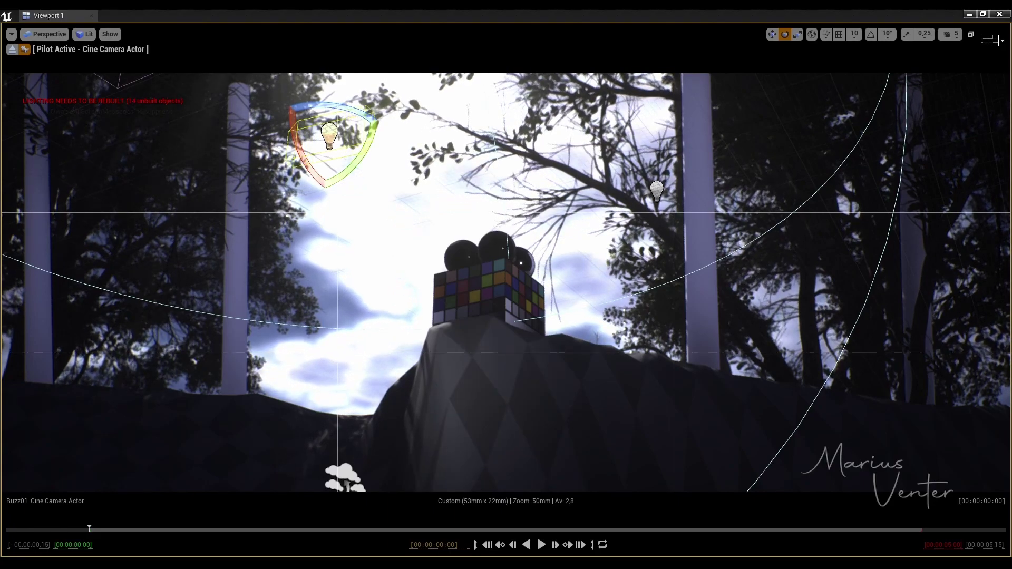
{"action": "key", "text": "w"}
{"action": "mouse_move", "coordinate": [607, 287]}
{"action": "left_mouse_down", "text": "ctrl"}
{"action": "mouse_move", "coordinate": [656, 187]}
{"action": "mouse_move", "coordinate": [581, 225]}
{"action": "mouse_move", "coordinate": [580, 174]}
{"action": "left_mouse_up", "text": "ctrl"}
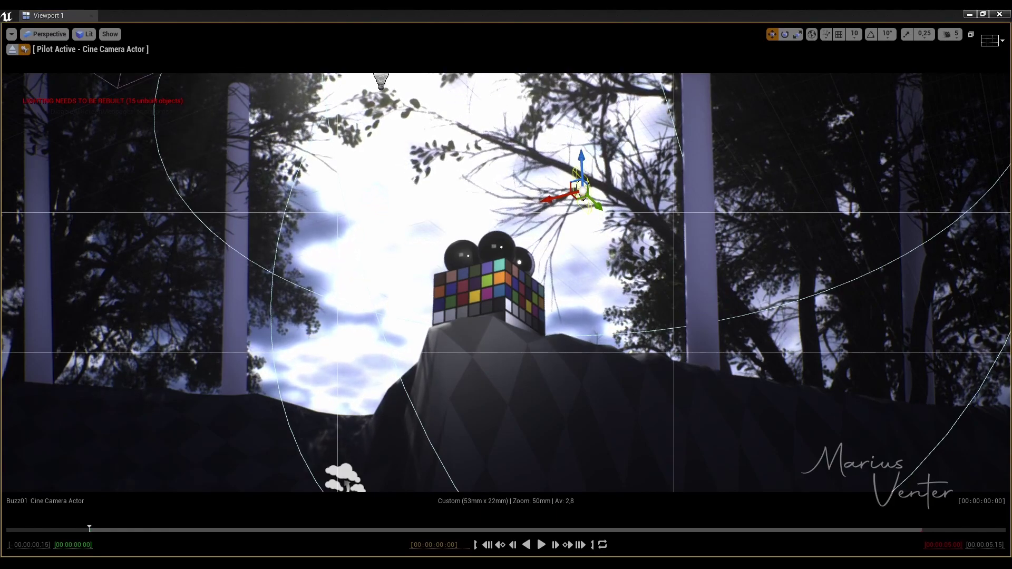
{"action": "key", "text": "Escape"}
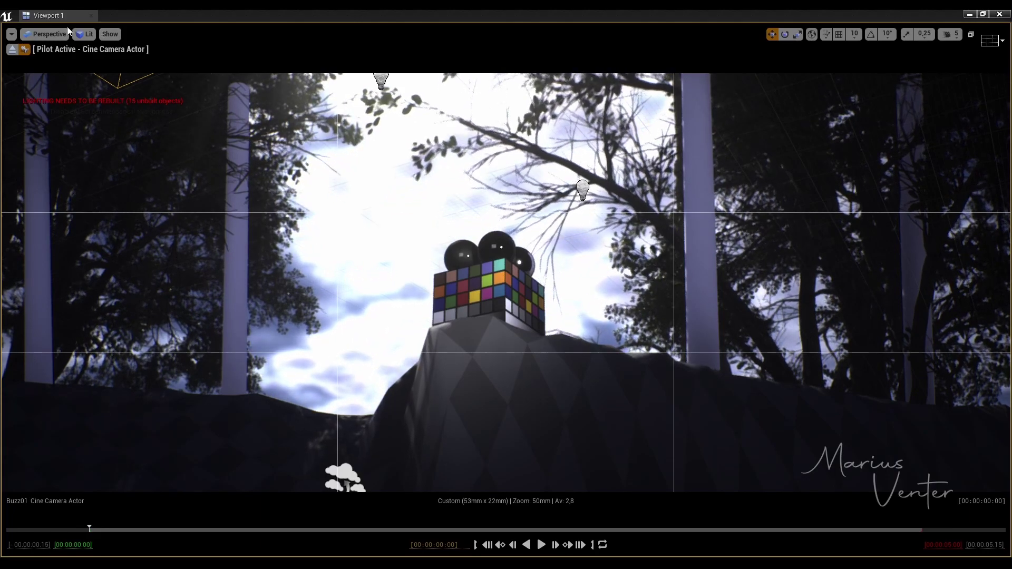
Step: Spread the remaining point lights through the branches above the mound
{"action": "left_click", "coordinate": [582, 189]}
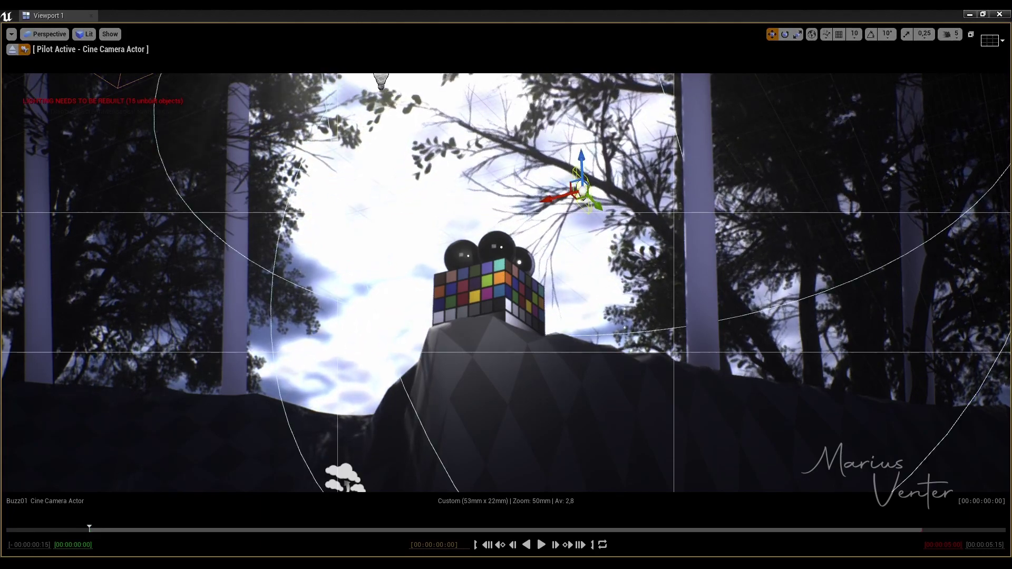
{"action": "left_click", "coordinate": [364, 189]}
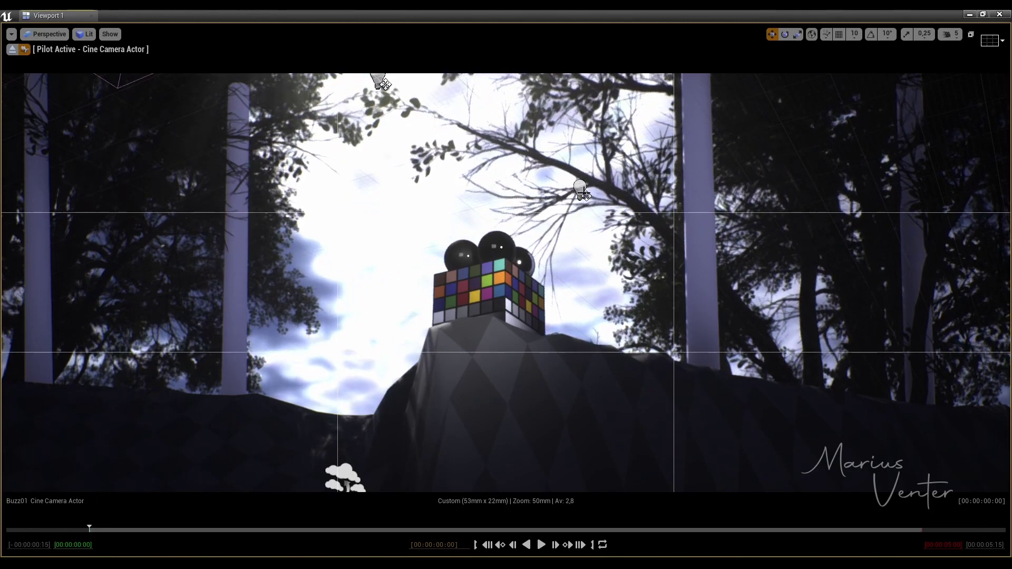
{"action": "left_click", "coordinate": [582, 189]}
{"action": "left_click_drag", "start_coordinate": [605, 226], "coordinate": [620, 226]}
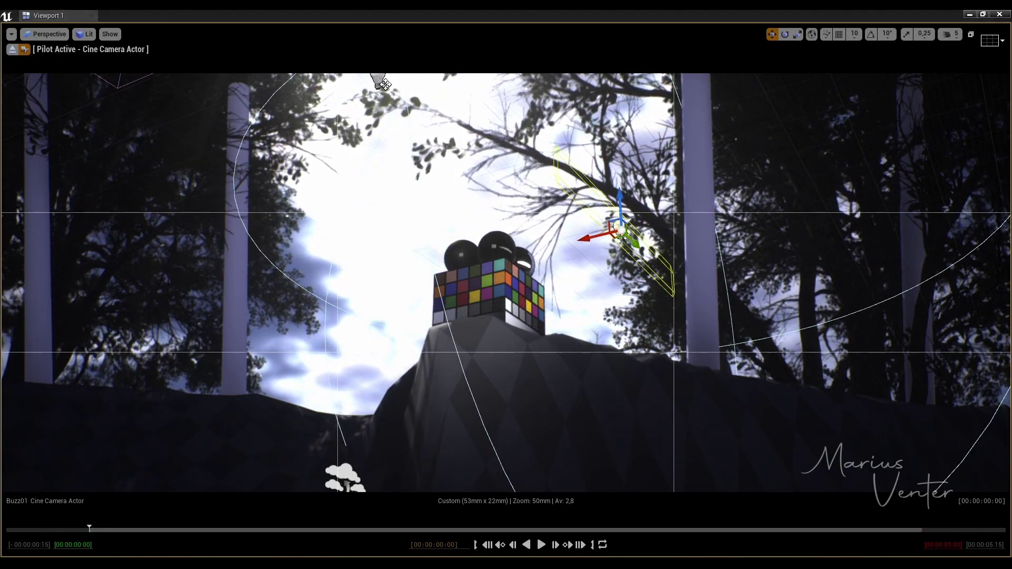
{"action": "left_click_drag", "start_coordinate": [620, 227], "coordinate": [666, 216]}
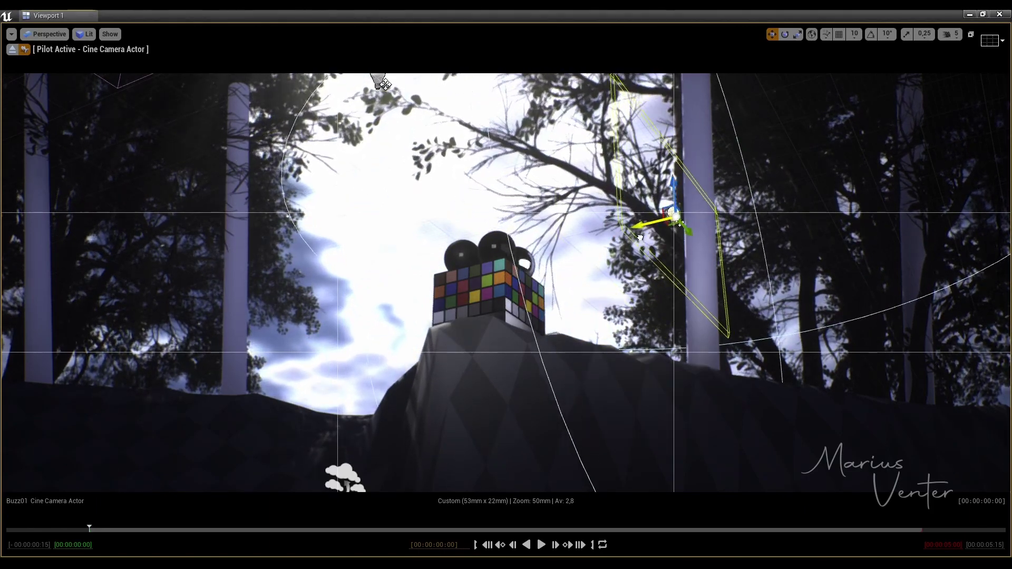
{"action": "mouse_move", "coordinate": [379, 82]}
{"action": "left_mouse_down"}
{"action": "mouse_move", "coordinate": [403, 100]}
{"action": "mouse_move", "coordinate": [332, 93]}
{"action": "mouse_move", "coordinate": [345, 51]}
{"action": "left_mouse_up"}
{"action": "left_click", "coordinate": [667, 217]}
{"action": "mouse_move", "coordinate": [672, 224]}
{"action": "left_mouse_down"}
{"action": "mouse_move", "coordinate": [627, 175]}
{"action": "mouse_move", "coordinate": [585, 87]}
{"action": "left_mouse_up"}
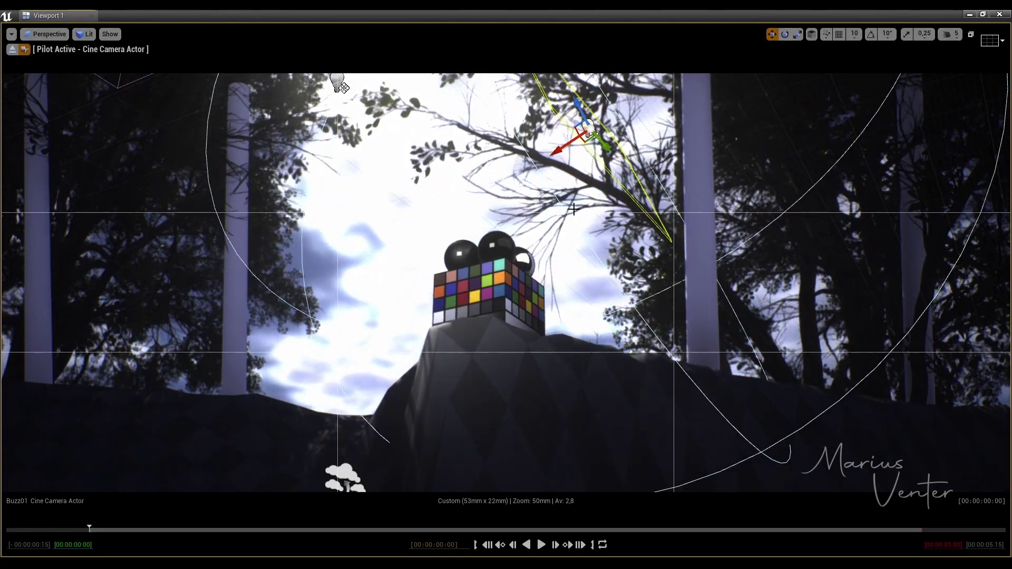
{"action": "left_click", "coordinate": [338, 82]}
Step: Nudge the top light down-left, stand the mannequin on the mound top, and delete the white pillars
{"action": "left_click_drag", "start_coordinate": [374, 77], "coordinate": [353, 87]}
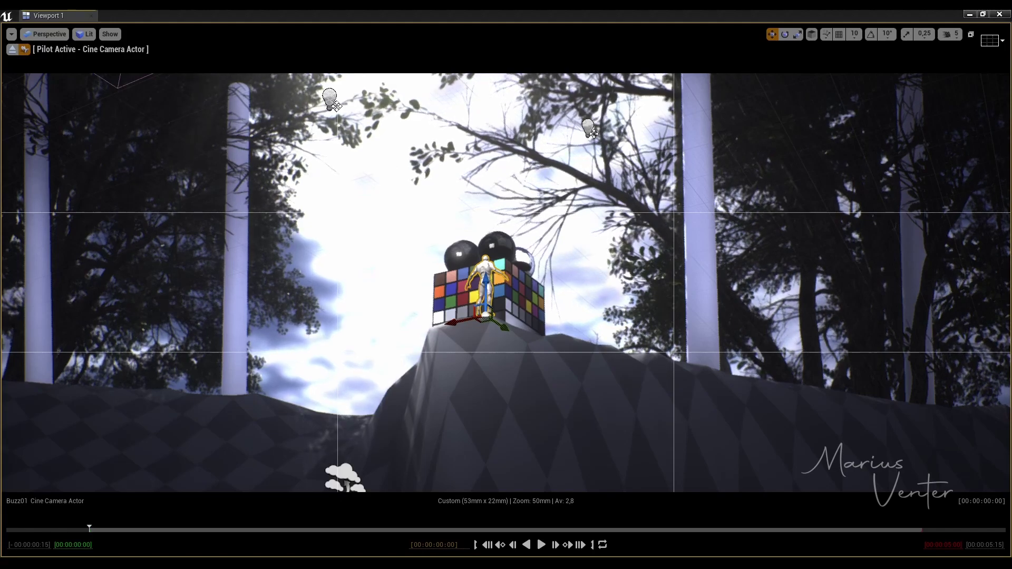
{"action": "left_click_drag", "start_coordinate": [503, 329], "coordinate": [494, 352]}
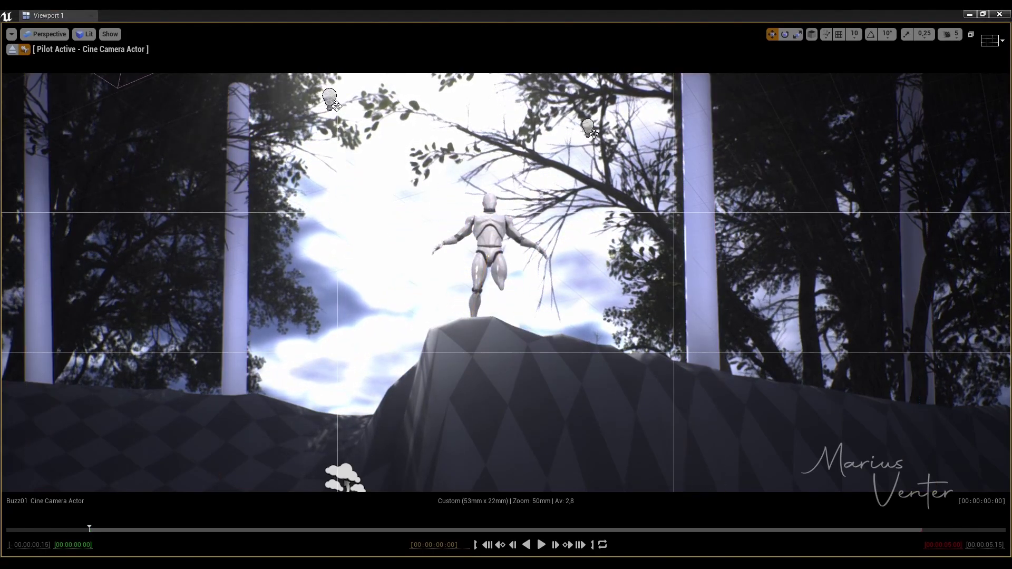
{"action": "key", "text": "Delete"}
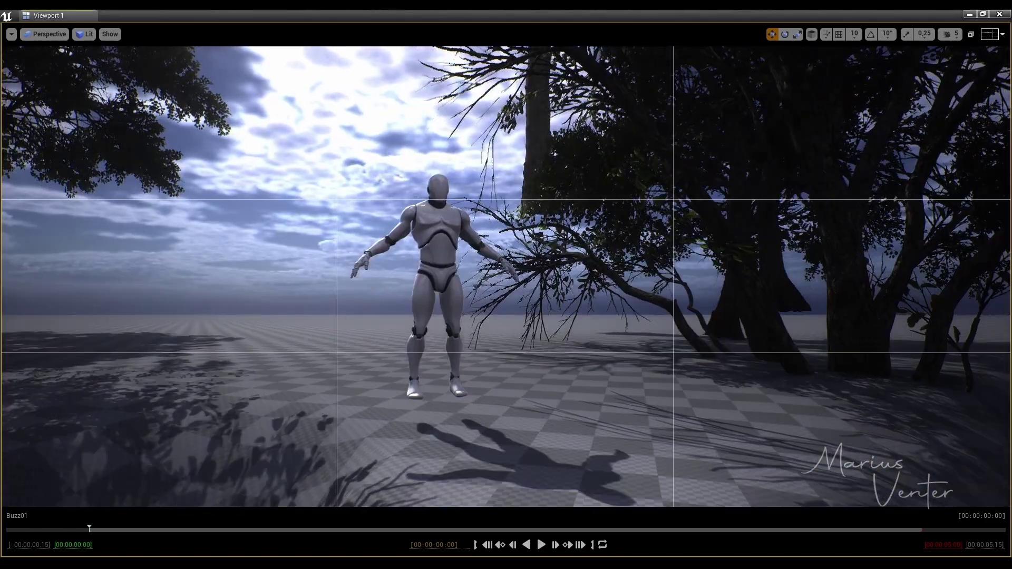
Step: With nothing selected, play the cine camera sequence and rewind it to frame 0
{"action": "left_click", "coordinate": [430, 393]}
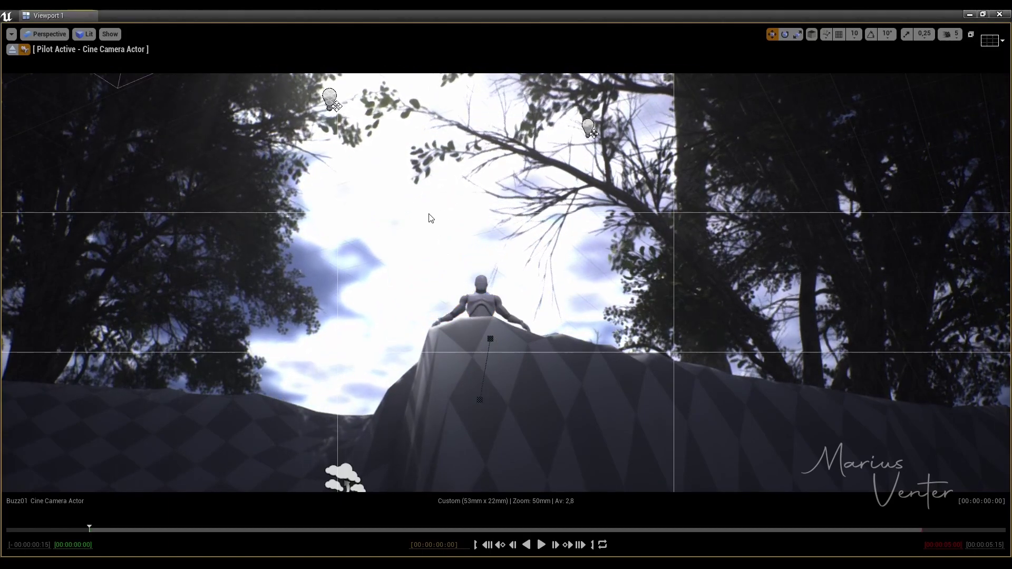
{"action": "left_click", "coordinate": [447, 212]}
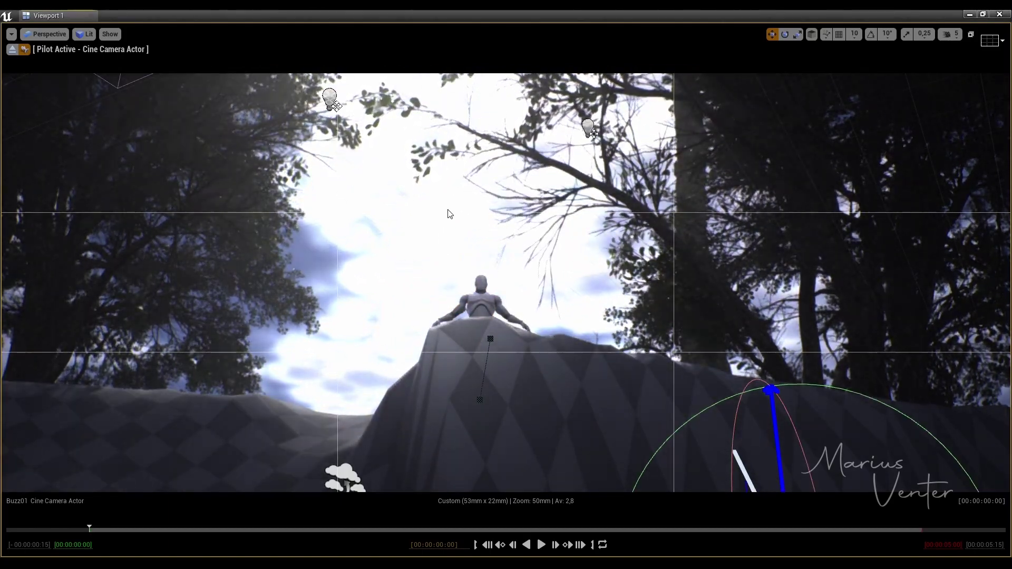
{"action": "key", "text": "space"}
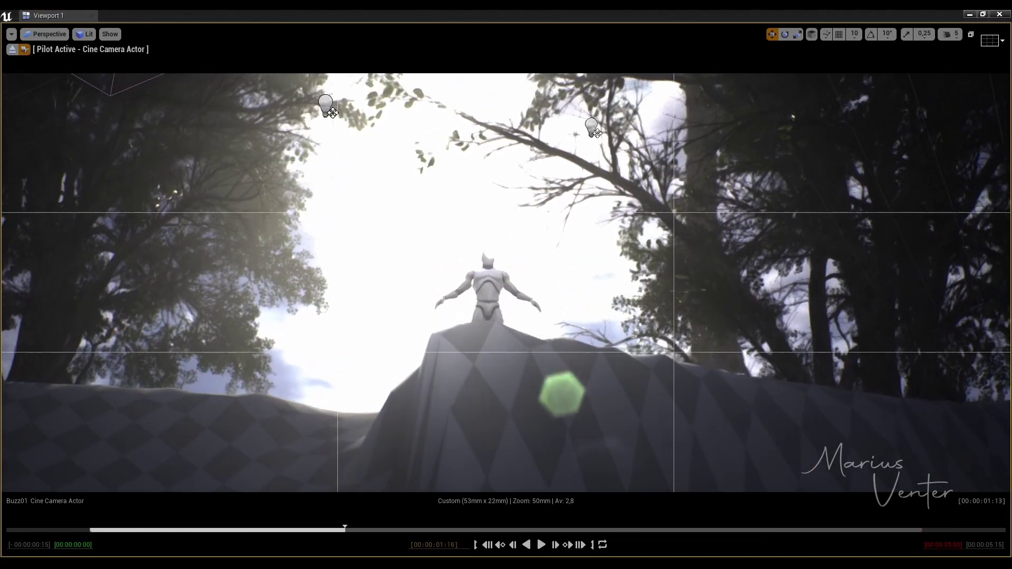
{"action": "key", "text": "Up"}
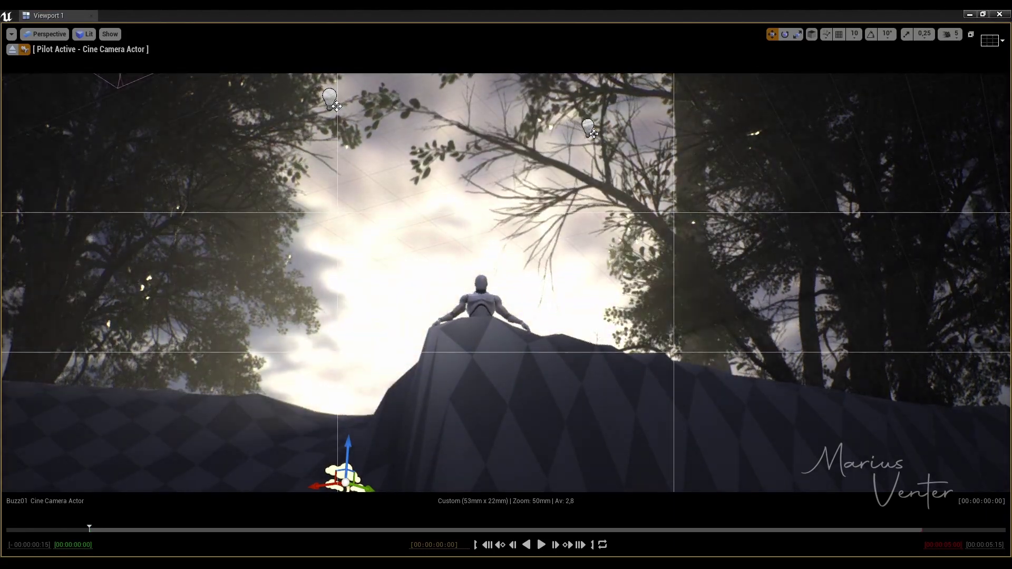
Step: Clear the selection and play the camera sequence through, then restart playback
{"action": "key", "text": "Escape"}
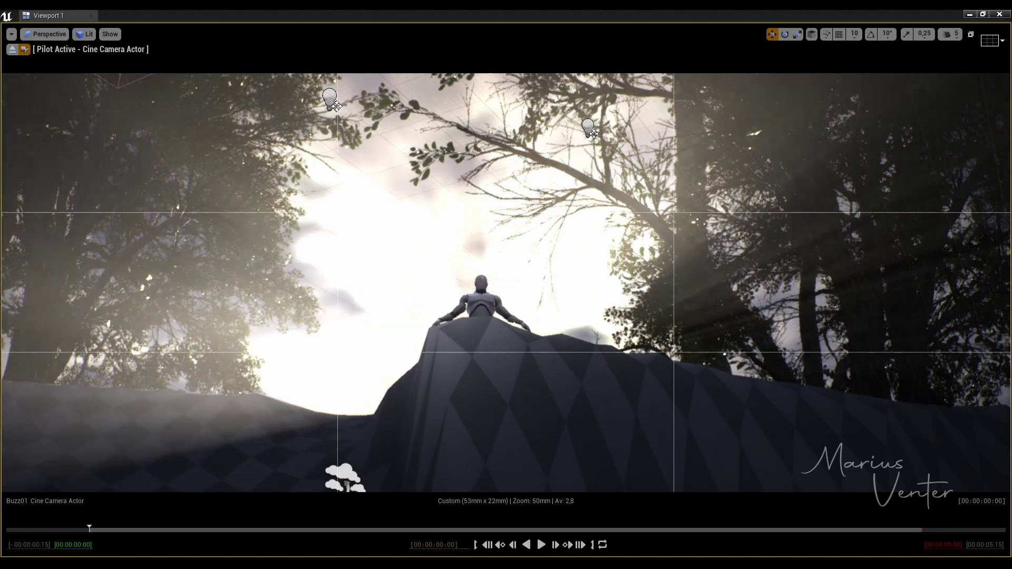
{"action": "key", "text": "space"}
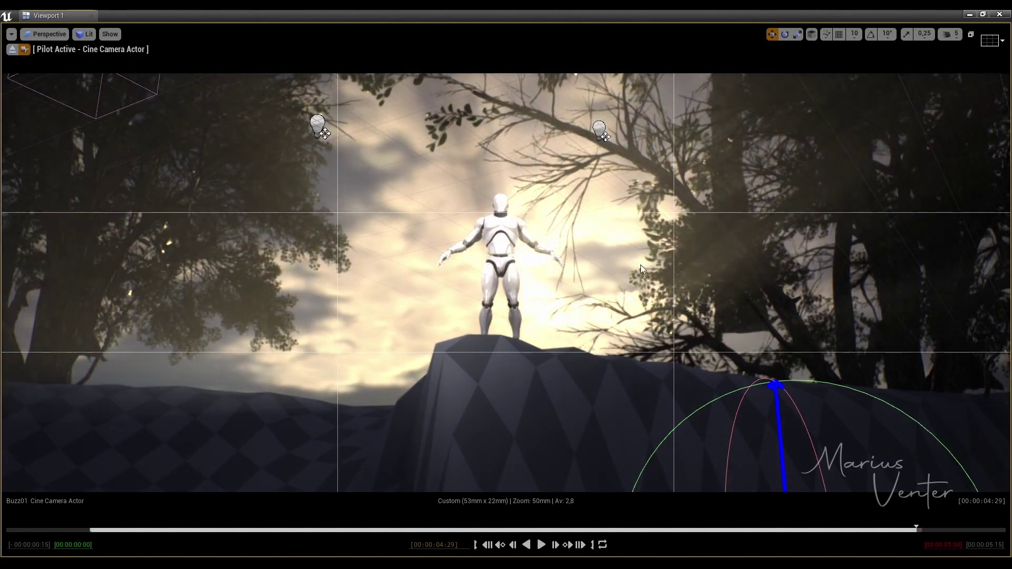
{"action": "key", "text": "space"}
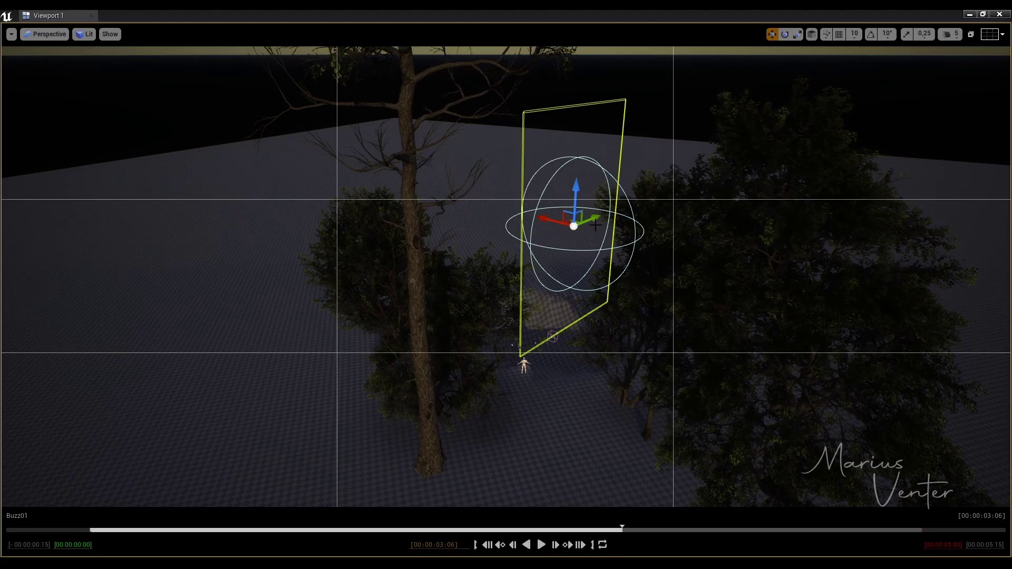
Step: Rotate the backdrop plane and shift it right among the trees, then view through the cine camera
{"action": "key", "text": "e"}
{"action": "mouse_move", "coordinate": [595, 226]}
{"action": "left_mouse_down"}
{"action": "mouse_move", "coordinate": [573, 226]}
{"action": "mouse_move", "coordinate": [598, 232]}
{"action": "left_mouse_up"}
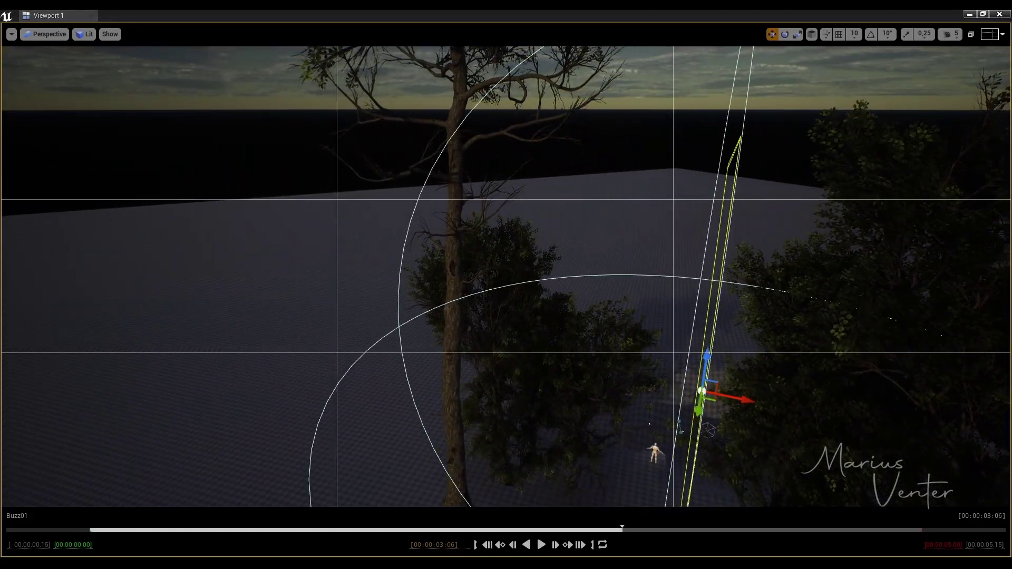
{"action": "left_click_drag", "start_coordinate": [694, 413], "coordinate": [745, 397]}
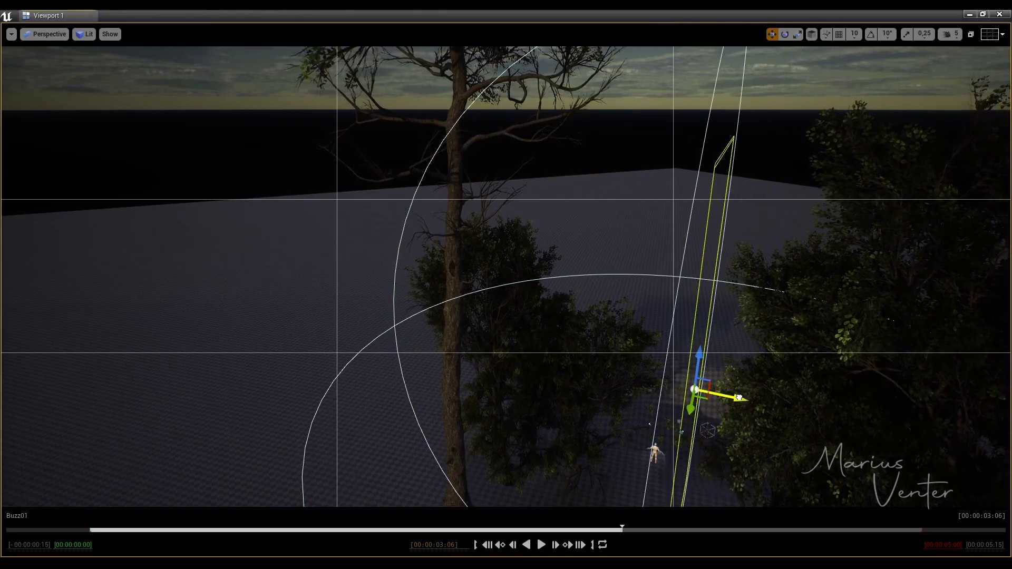
{"action": "key", "text": "f"}
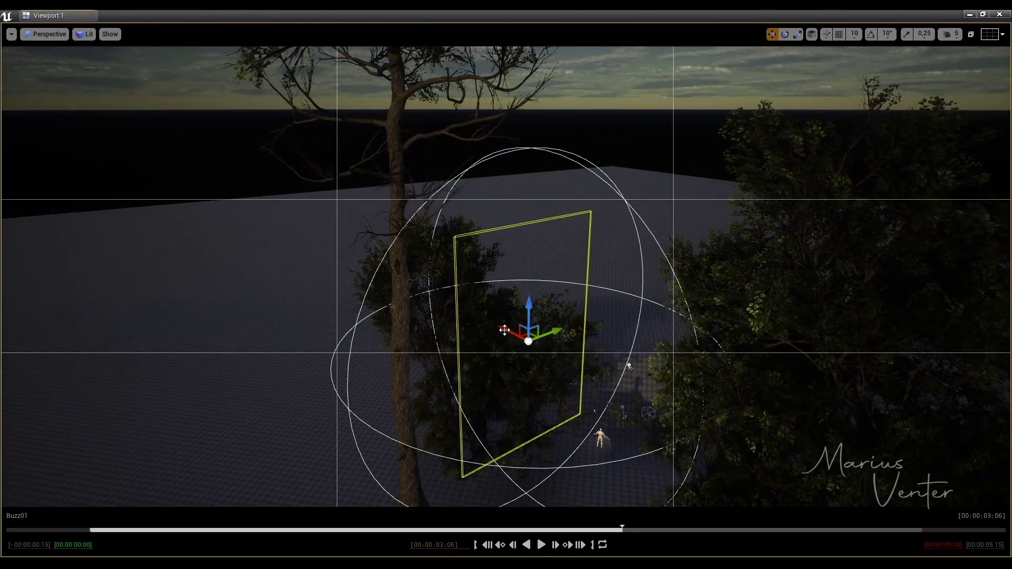
{"action": "left_click_drag", "start_coordinate": [505, 330], "coordinate": [648, 306]}
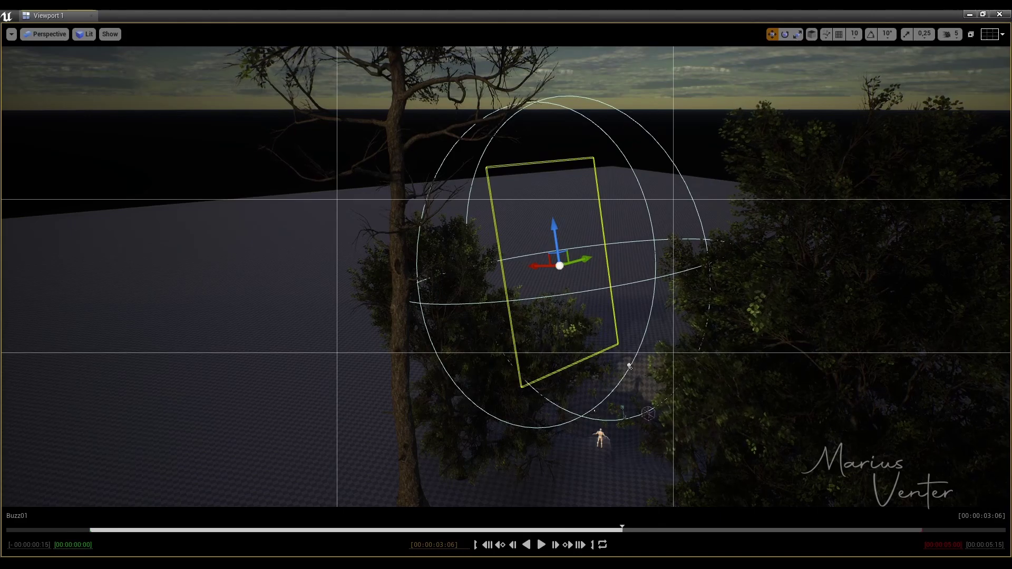
{"action": "key", "text": "ctrl+shift+p"}
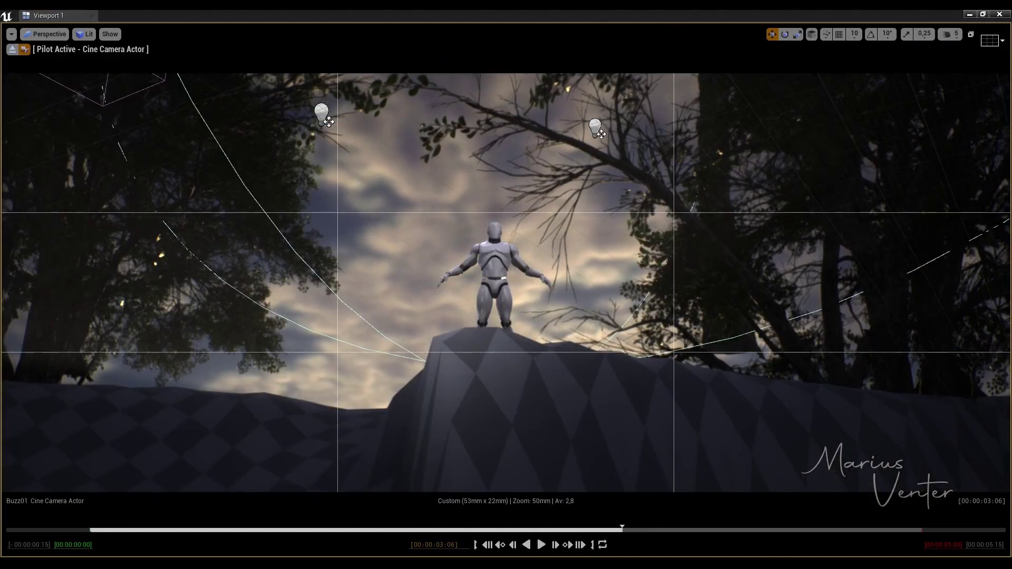
Step: Move the upper-left point light lower and to the left, outside the cine camera view
{"action": "left_click", "coordinate": [321, 112]}
{"action": "key", "text": "ctrl+shift+p"}
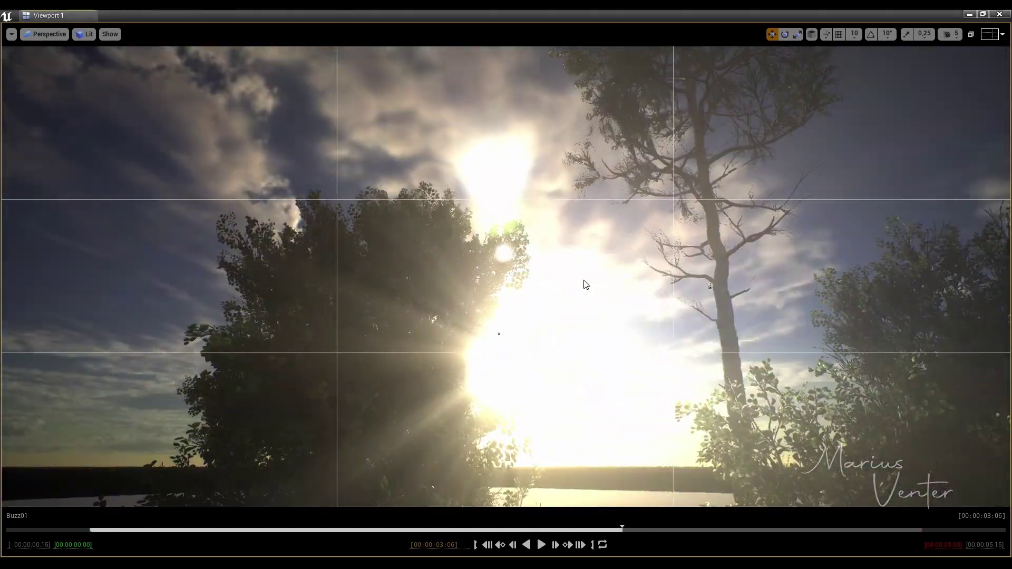
{"action": "right_click_drag", "start_coordinate": [601, 135], "coordinate": [412, 132]}
{"action": "mouse_move", "coordinate": [412, 133]}
{"action": "left_mouse_down"}
{"action": "mouse_move", "coordinate": [280, 278]}
{"action": "mouse_move", "coordinate": [815, 379]}
{"action": "mouse_move", "coordinate": [642, 261]}
{"action": "mouse_move", "coordinate": [635, 327]}
{"action": "mouse_move", "coordinate": [593, 468]}
{"action": "left_mouse_up"}
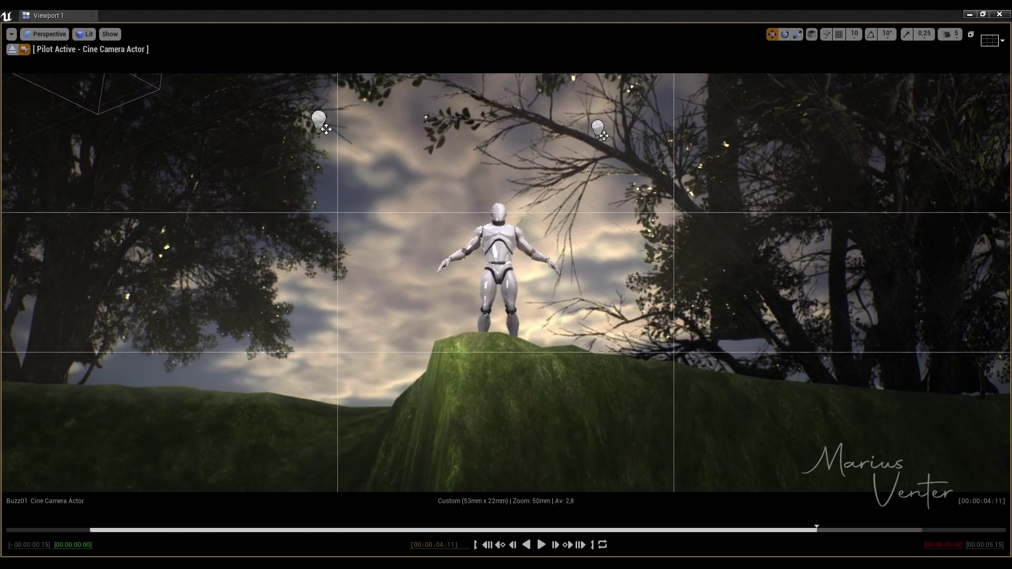
Step: Arrange large rocks across the foreground, setting one lower in front of the mound
{"action": "left_click_drag", "start_coordinate": [605, 444], "coordinate": [718, 441]}
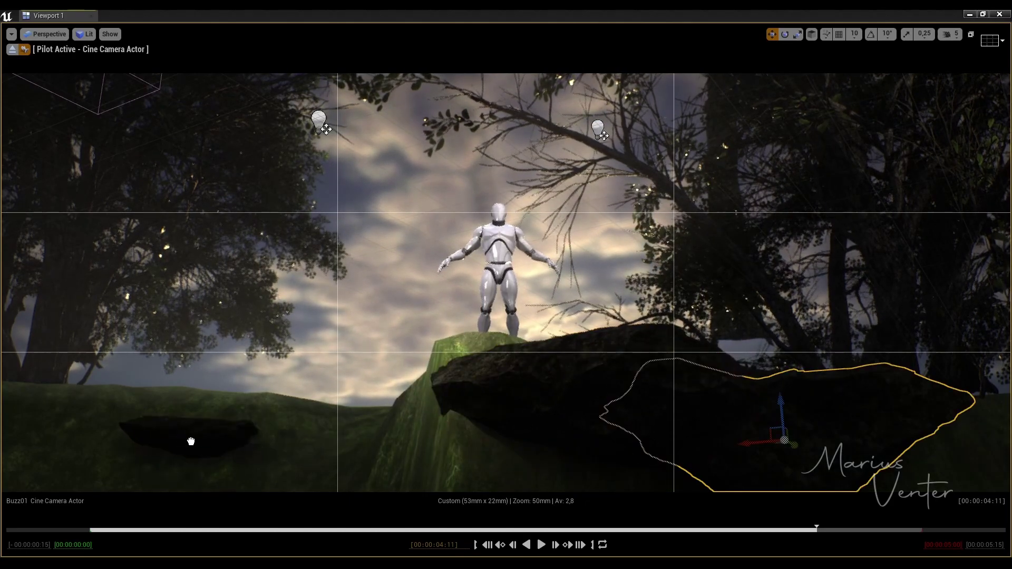
{"action": "left_click_drag", "start_coordinate": [211, 445], "coordinate": [120, 460]}
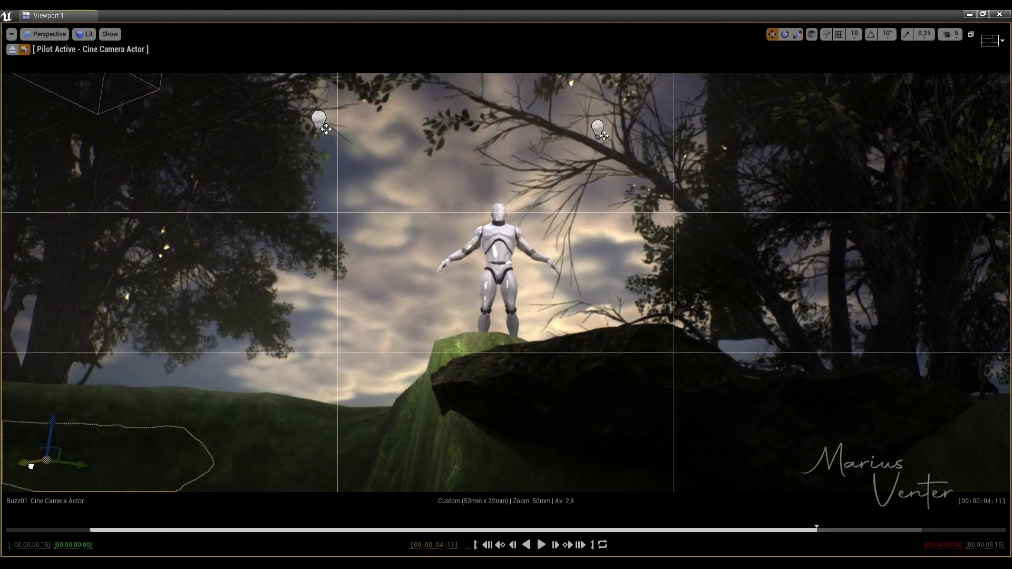
{"action": "mouse_move", "coordinate": [49, 457]}
{"action": "left_mouse_down"}
{"action": "mouse_move", "coordinate": [259, 466]}
{"action": "mouse_move", "coordinate": [298, 454]}
{"action": "mouse_move", "coordinate": [317, 410]}
{"action": "left_mouse_up"}
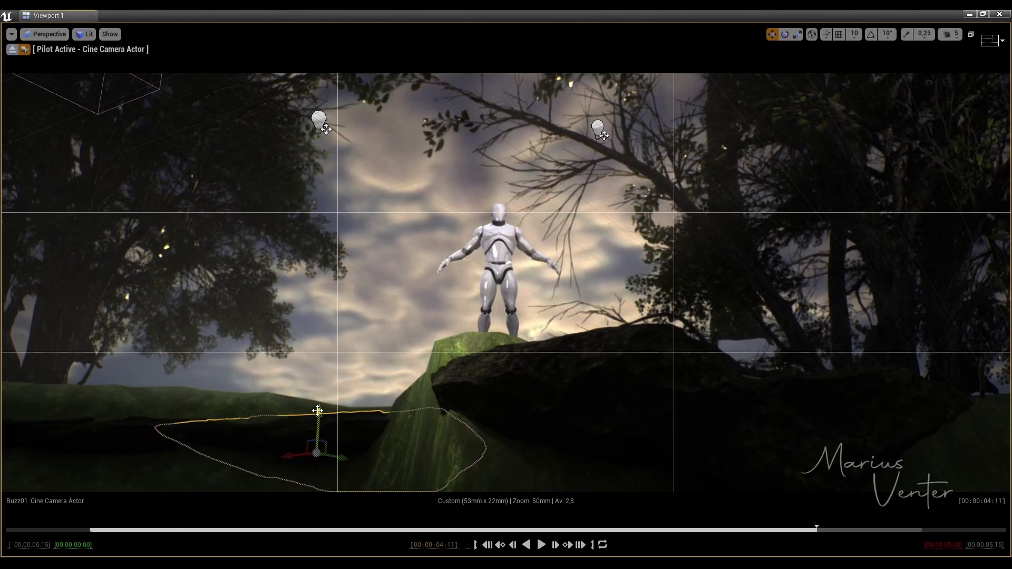
{"action": "left_click_drag", "start_coordinate": [287, 492], "coordinate": [184, 476]}
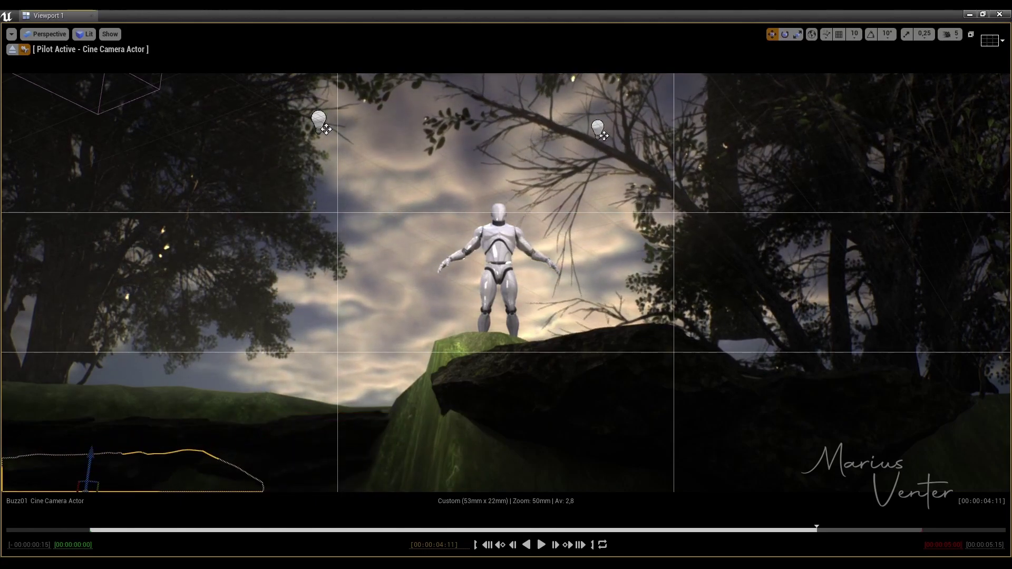
{"action": "left_click_drag", "start_coordinate": [77, 413], "coordinate": [82, 387]}
{"action": "mouse_move", "coordinate": [336, 461]}
{"action": "left_mouse_down"}
{"action": "mouse_move", "coordinate": [392, 448]}
{"action": "mouse_move", "coordinate": [227, 445]}
{"action": "left_mouse_up"}
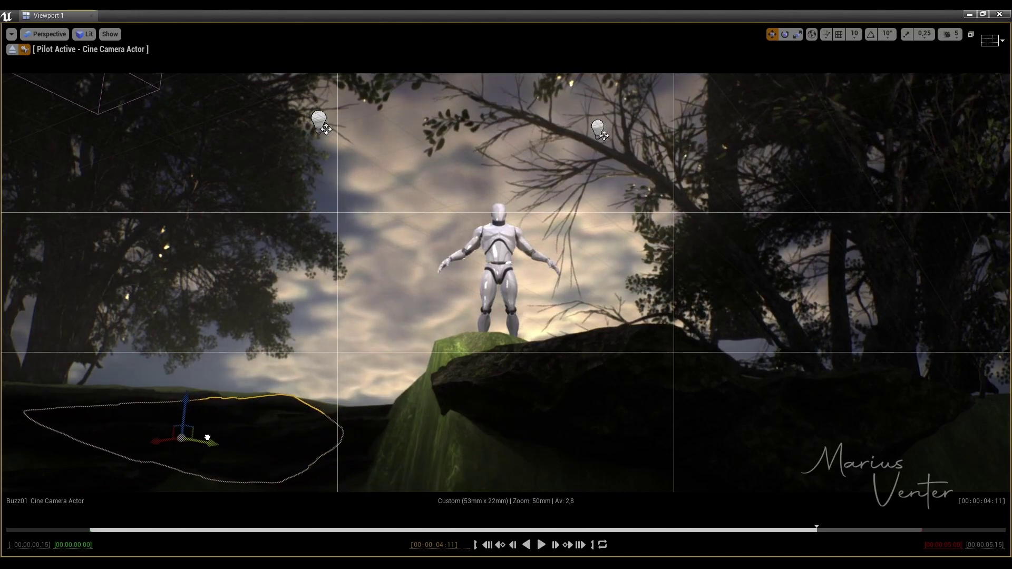
{"action": "mouse_move", "coordinate": [601, 432]}
{"action": "left_mouse_down"}
{"action": "mouse_move", "coordinate": [582, 448]}
{"action": "mouse_move", "coordinate": [590, 390]}
{"action": "left_mouse_up"}
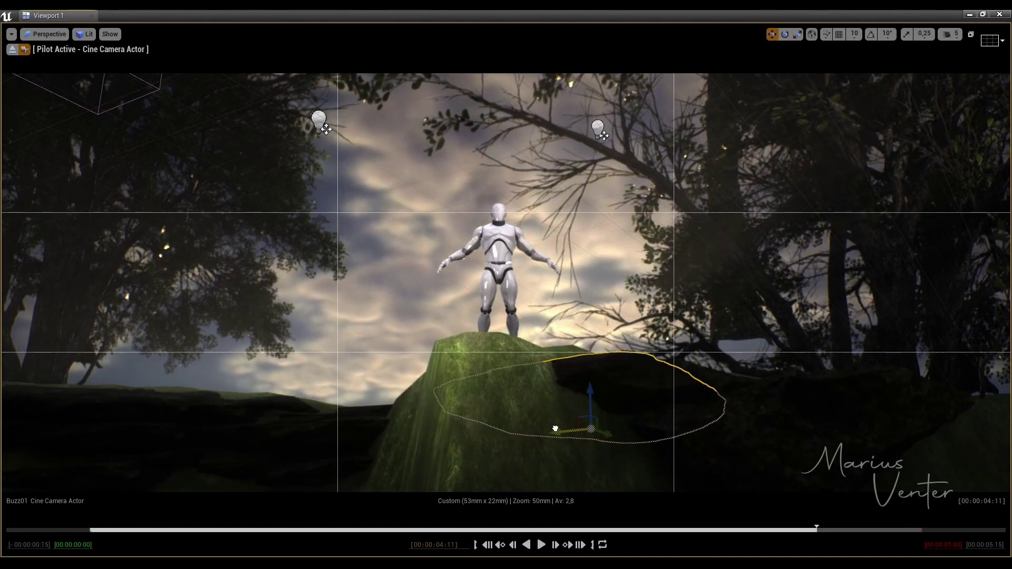
{"action": "left_click_drag", "start_coordinate": [591, 443], "coordinate": [551, 387]}
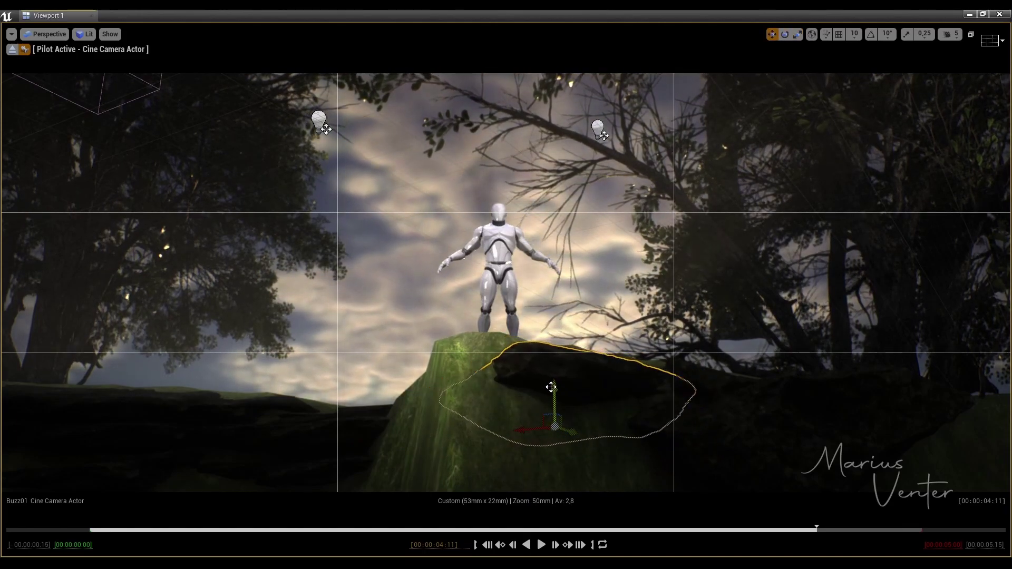
Step: Rotate a rock about 116 degrees below the mound and slide the lower-right rock left against it
{"action": "left_click_drag", "start_coordinate": [503, 489], "coordinate": [440, 458]}
{"action": "key", "text": "e"}
{"action": "left_click_drag", "start_coordinate": [521, 448], "coordinate": [540, 458]}
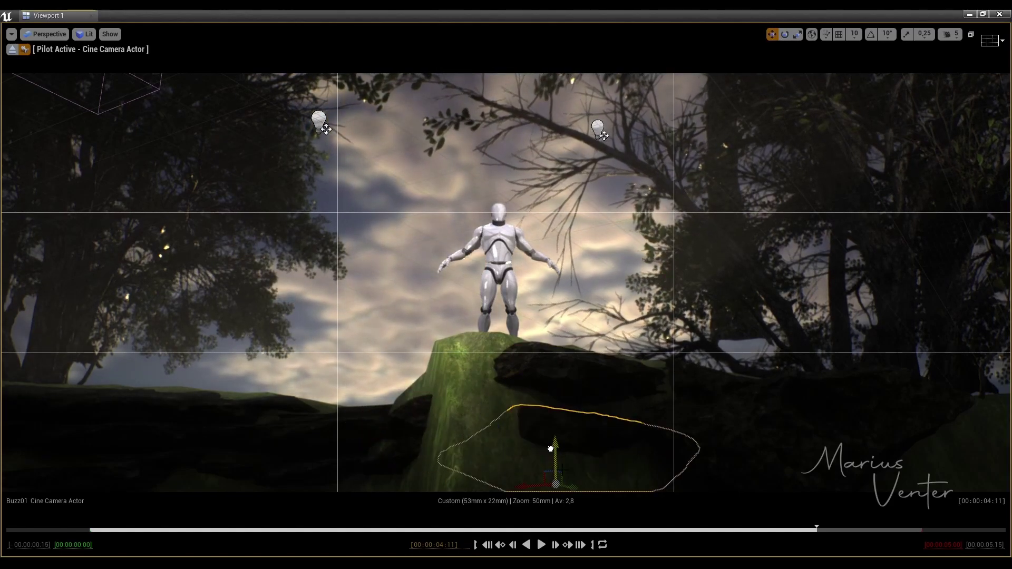
{"action": "left_click_drag", "start_coordinate": [550, 448], "coordinate": [559, 476]}
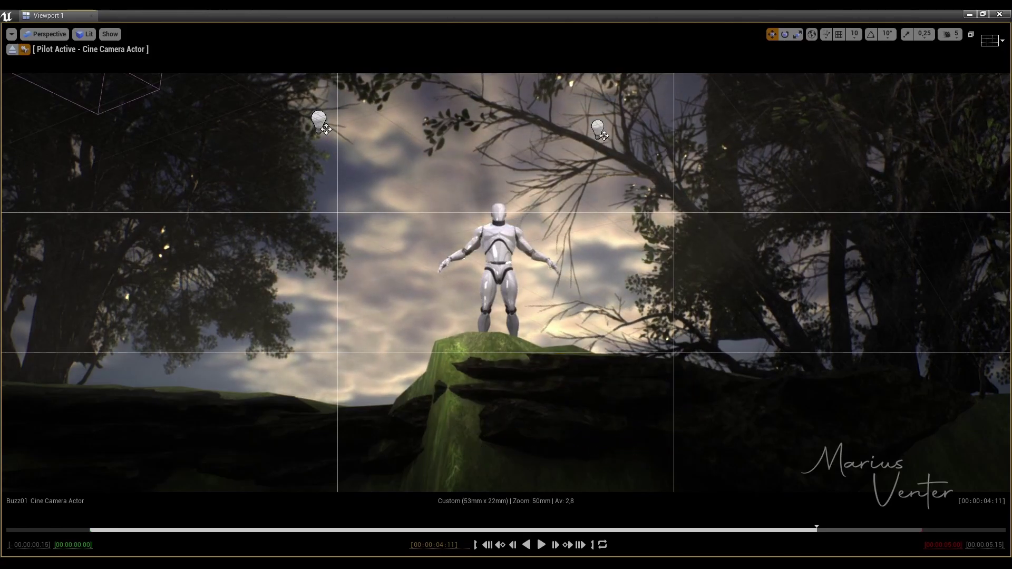
{"action": "left_click", "coordinate": [801, 443]}
{"action": "left_click_drag", "start_coordinate": [808, 457], "coordinate": [646, 437]}
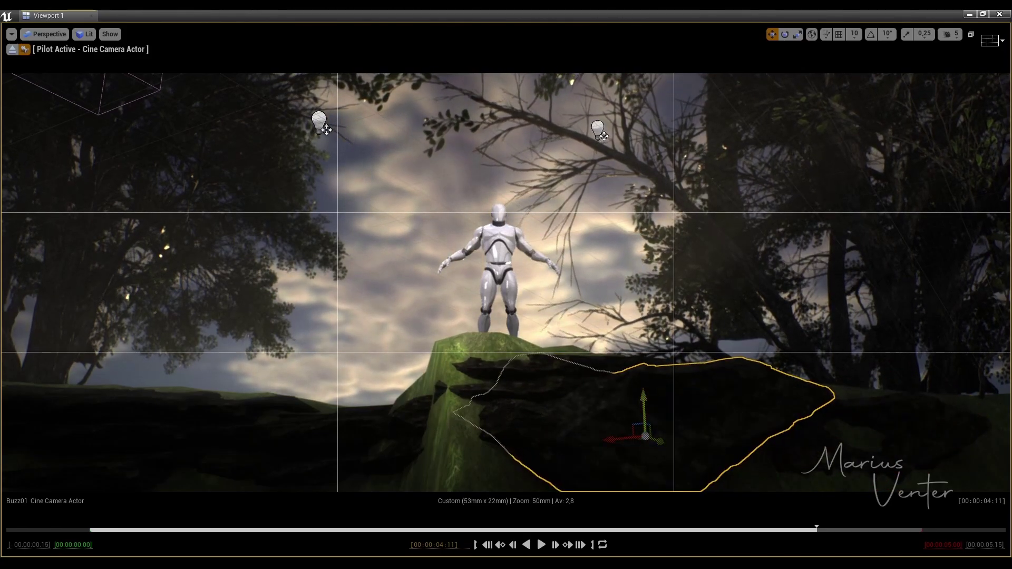
Step: Focus on the rock and rotate it about 14 and 64 degrees until it lies flat
{"action": "key", "text": "f"}
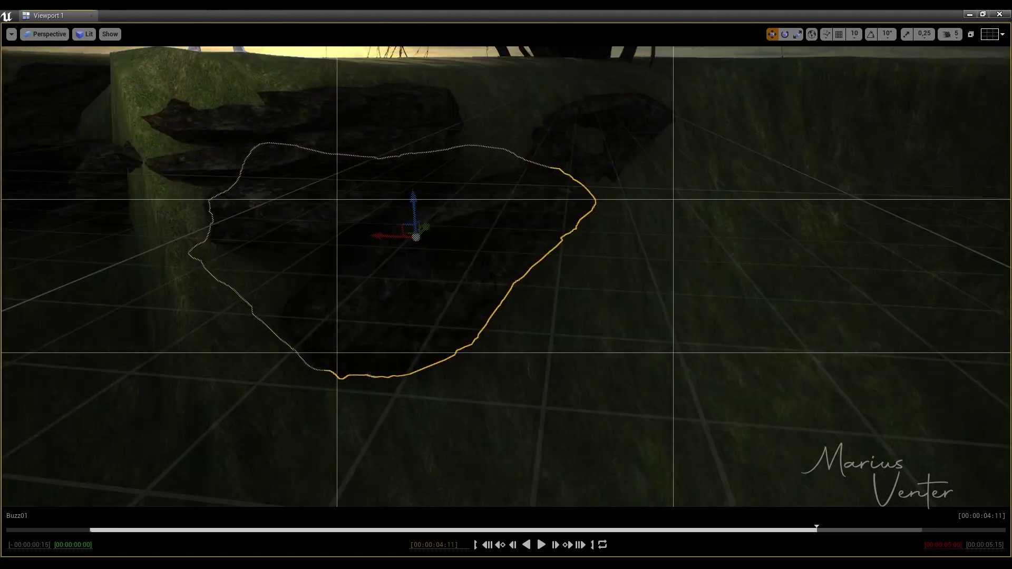
{"action": "scroll", "coordinate": [393, 289], "scroll_direction": "down", "scroll_amount": 3}
{"action": "left_click_drag", "start_coordinate": [393, 273], "coordinate": [594, 251]}
{"action": "key", "text": "e"}
{"action": "left_click_drag", "start_coordinate": [543, 223], "coordinate": [536, 213]}
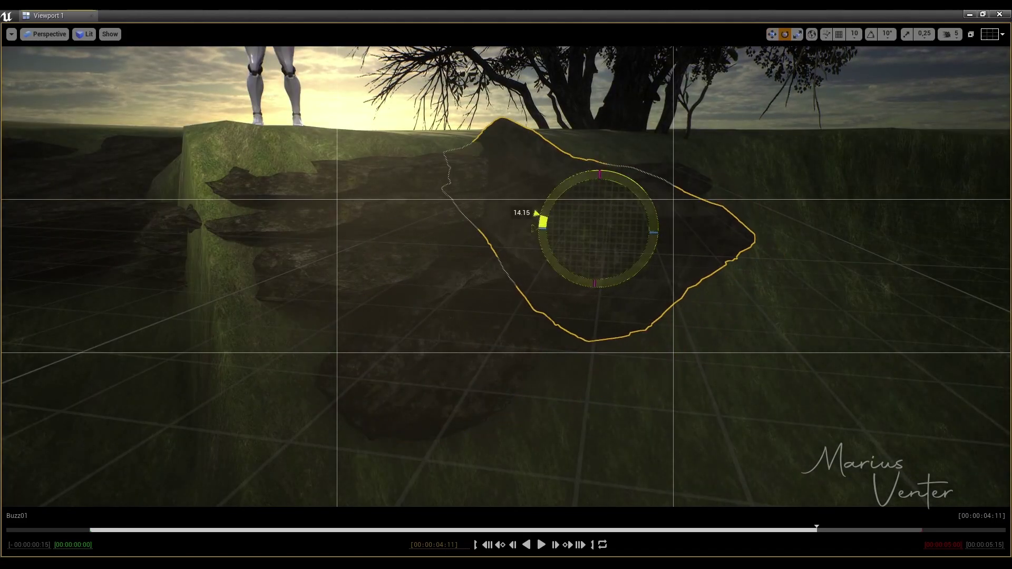
{"action": "left_click_drag", "start_coordinate": [632, 229], "coordinate": [526, 224]}
{"action": "key", "text": "w"}
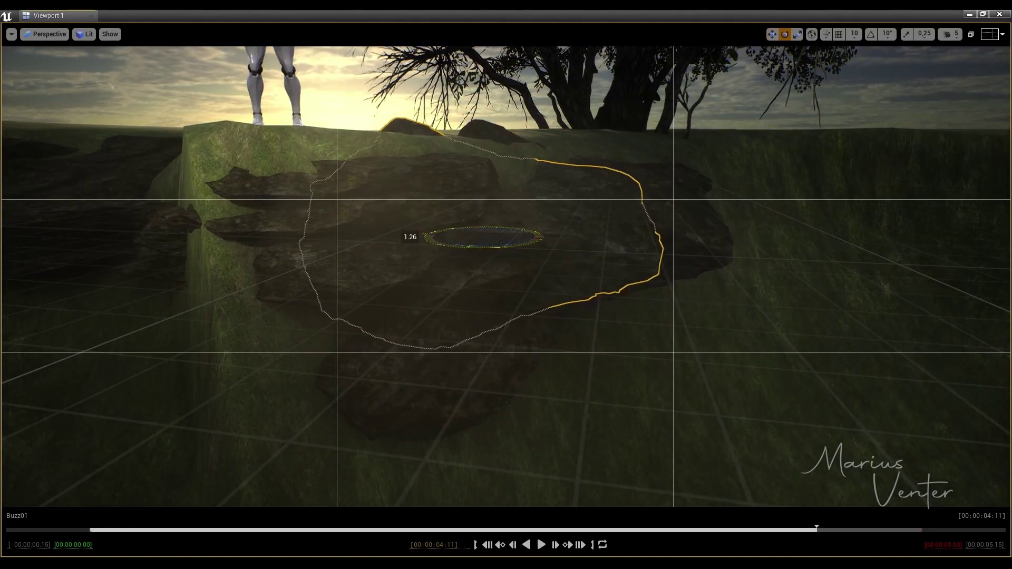
{"action": "key", "text": "e"}
{"action": "left_click_drag", "start_coordinate": [457, 181], "coordinate": [424, 233]}
{"action": "key", "text": "w"}
{"action": "mouse_move", "coordinate": [482, 171]}
{"action": "left_mouse_down"}
{"action": "mouse_move", "coordinate": [489, 292]}
{"action": "mouse_move", "coordinate": [454, 334]}
{"action": "mouse_move", "coordinate": [417, 410]}
{"action": "mouse_move", "coordinate": [359, 420]}
{"action": "left_mouse_up"}
Step: Move the flat rock left and forward, then lower it against the mound
{"action": "key", "text": "e"}
{"action": "left_click_drag", "start_coordinate": [428, 411], "coordinate": [30, 320]}
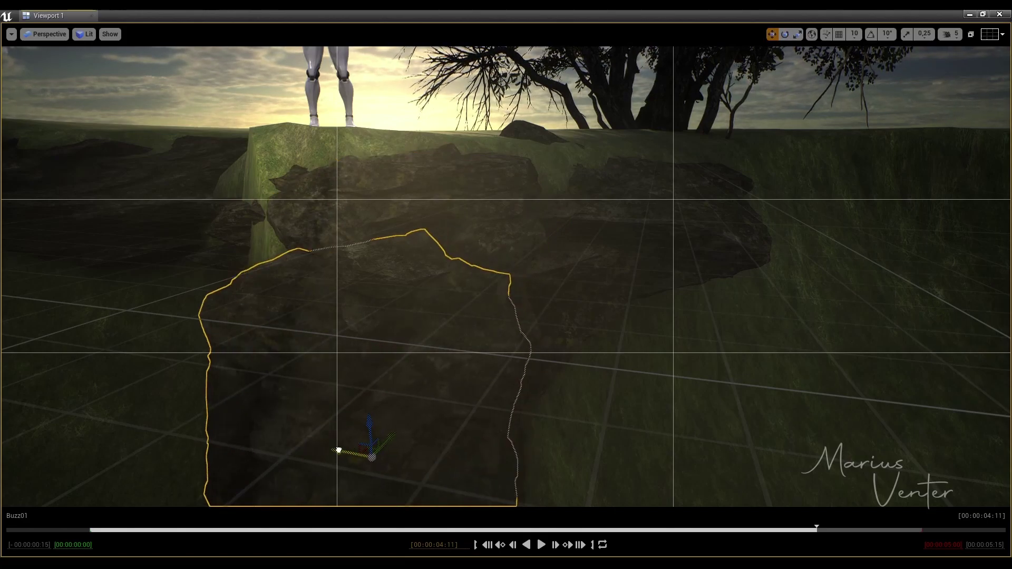
{"action": "left_click_drag", "start_coordinate": [154, 401], "coordinate": [201, 427]}
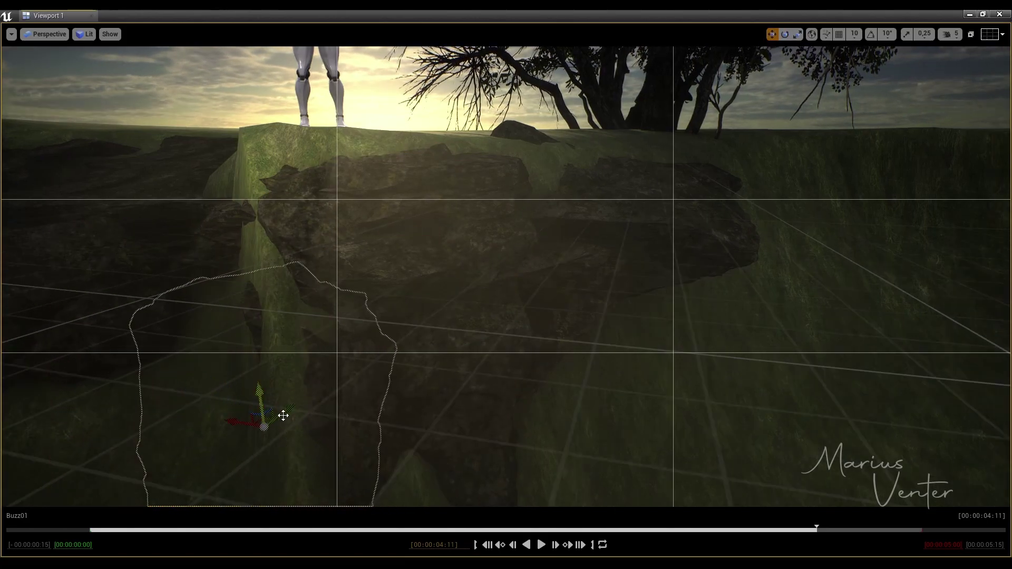
{"action": "key", "text": "f"}
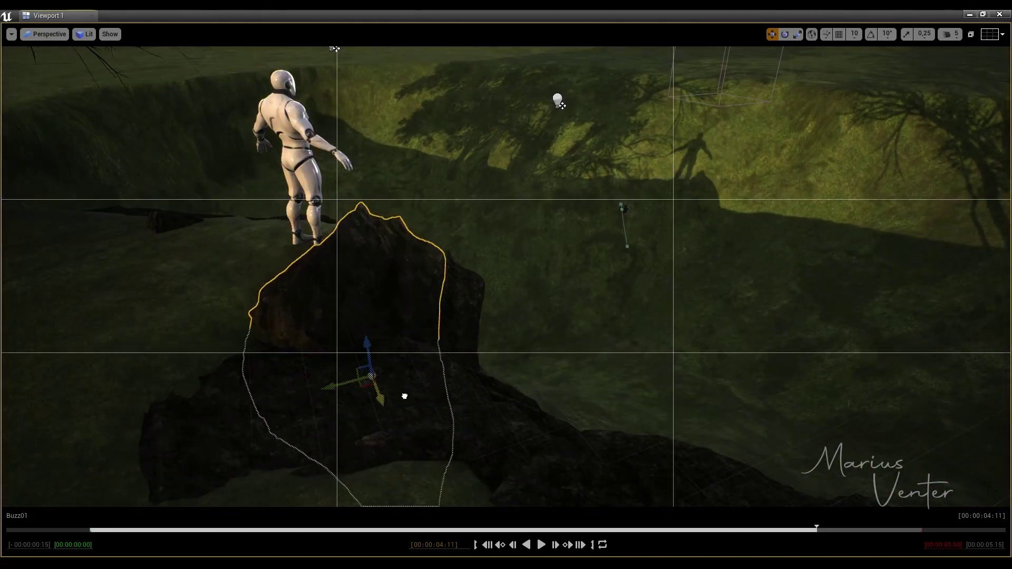
{"action": "left_click_drag", "start_coordinate": [385, 365], "coordinate": [395, 455]}
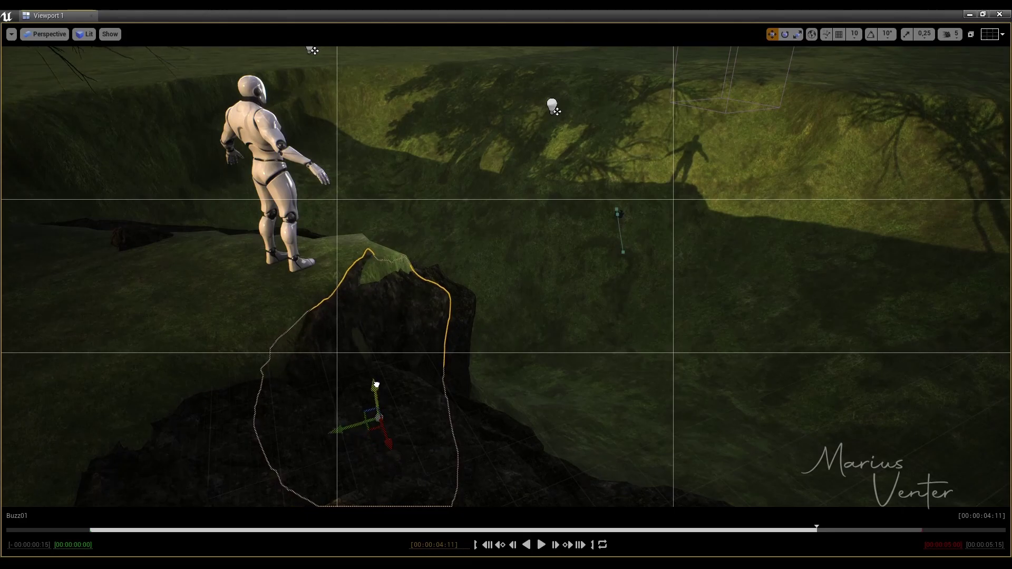
{"action": "left_click_drag", "start_coordinate": [377, 385], "coordinate": [380, 406]}
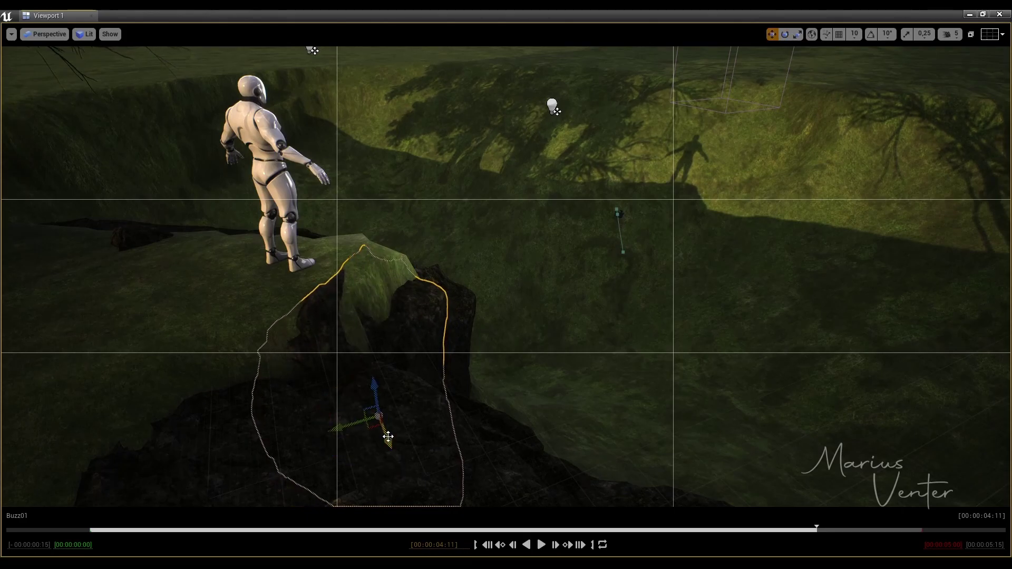
{"action": "right_click_drag", "start_coordinate": [388, 436], "coordinate": [388, 436]}
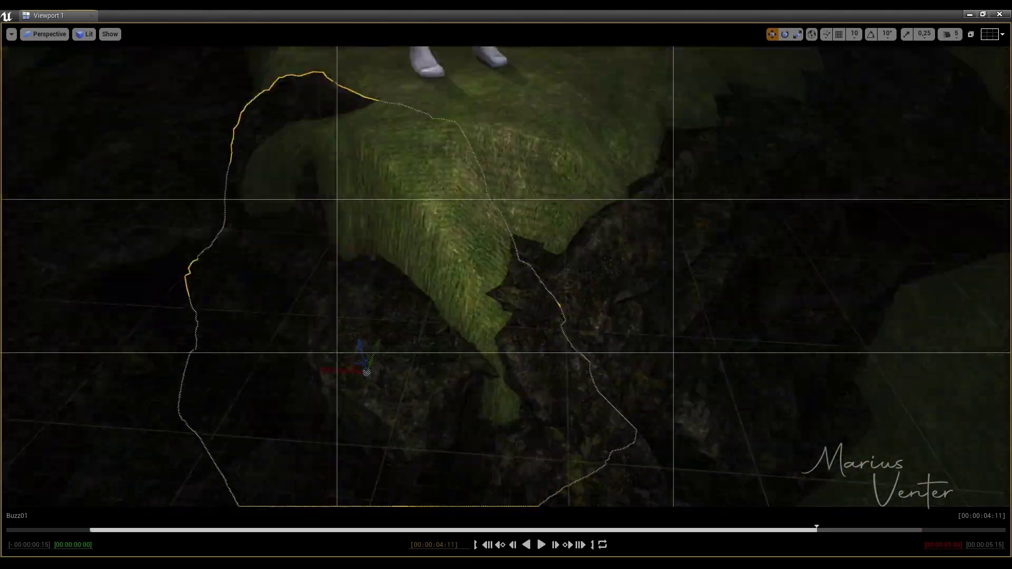
Step: Switch the viewport to a brighter lighting mode and bring a rock forward to the mannequin's feet
{"action": "left_click", "coordinate": [84, 34]}
{"action": "left_click", "coordinate": [137, 290]}
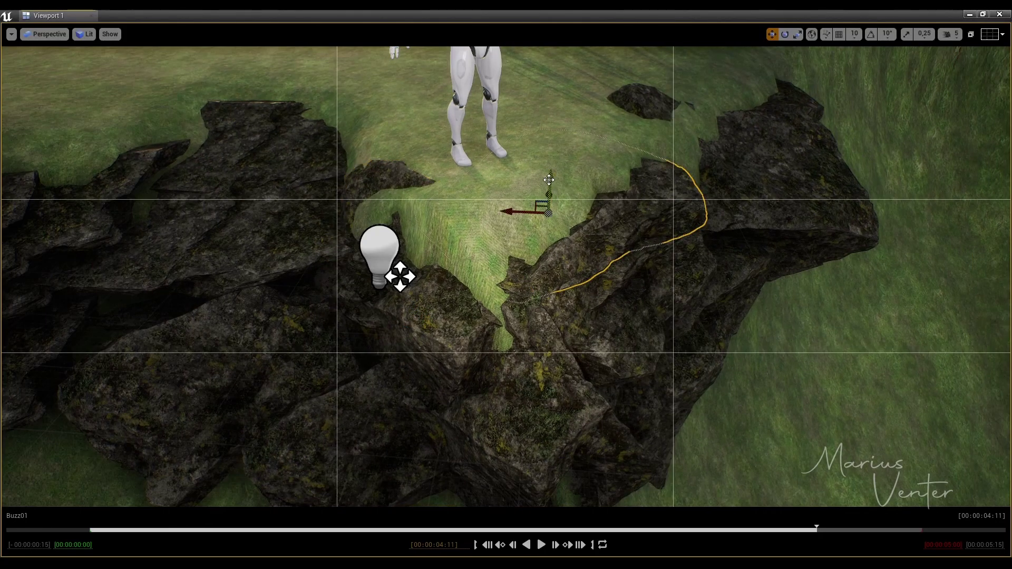
{"action": "left_click_drag", "start_coordinate": [549, 180], "coordinate": [419, 178]}
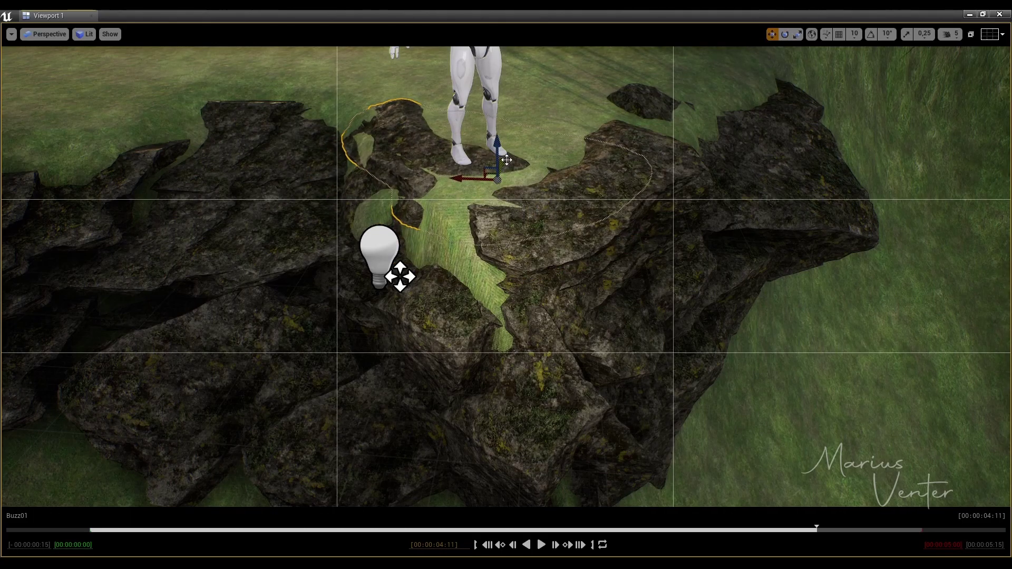
{"action": "left_click_drag", "start_coordinate": [506, 159], "coordinate": [489, 212]}
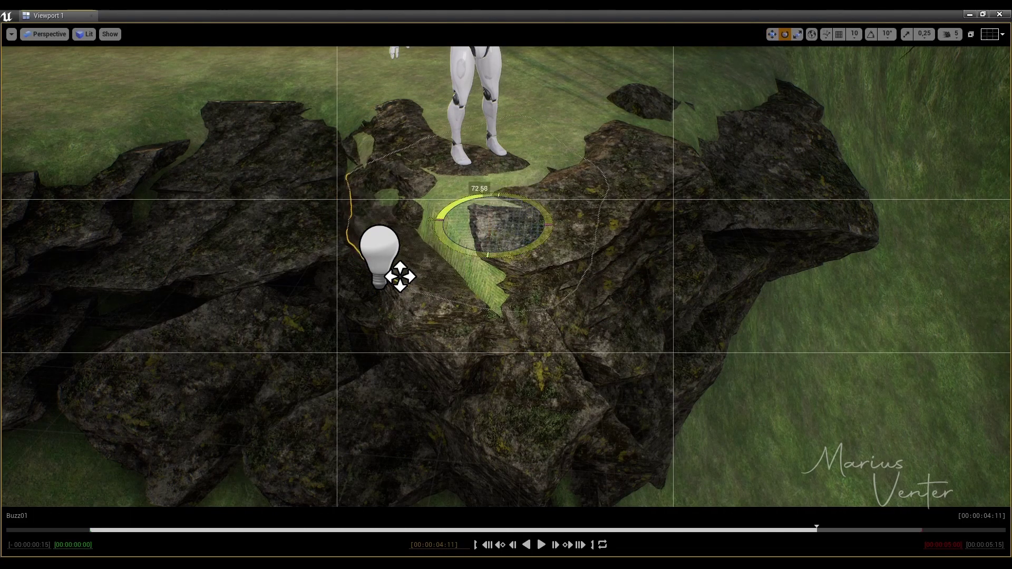
{"action": "left_click_drag", "start_coordinate": [459, 233], "coordinate": [521, 295]}
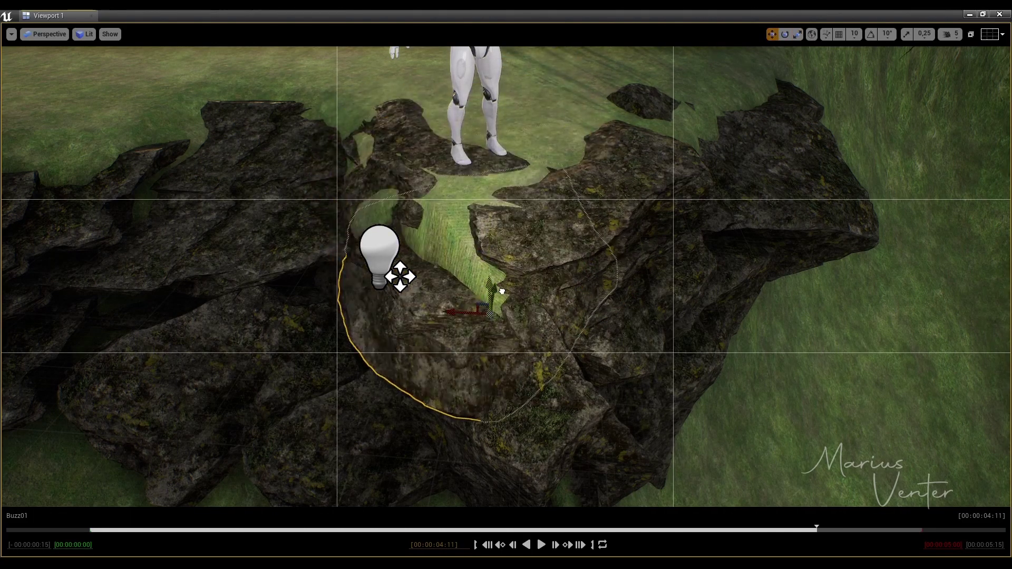
{"action": "right_click_drag", "start_coordinate": [507, 232], "coordinate": [508, 232]}
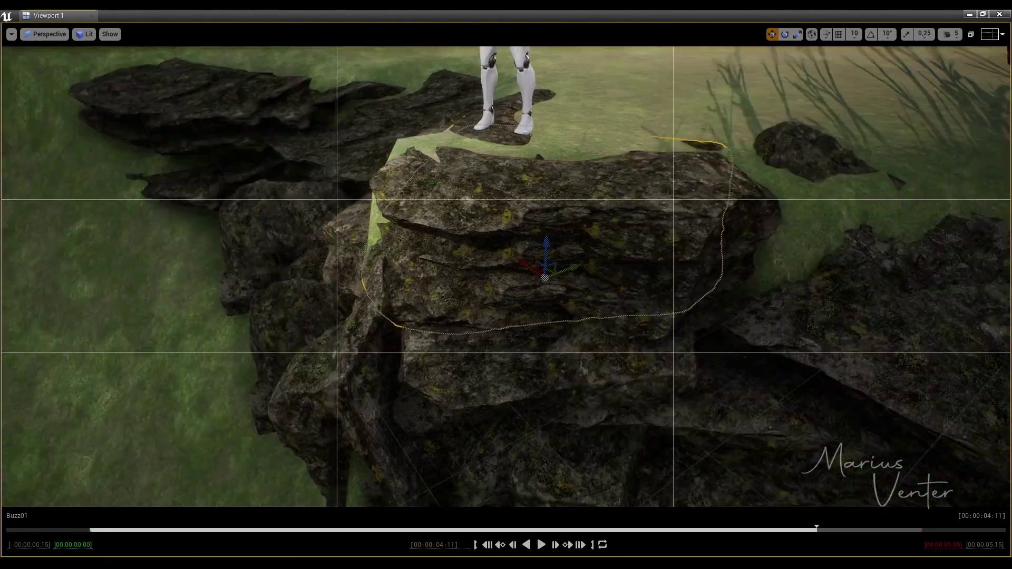
{"action": "right_click_drag", "start_coordinate": [458, 334], "coordinate": [459, 334]}
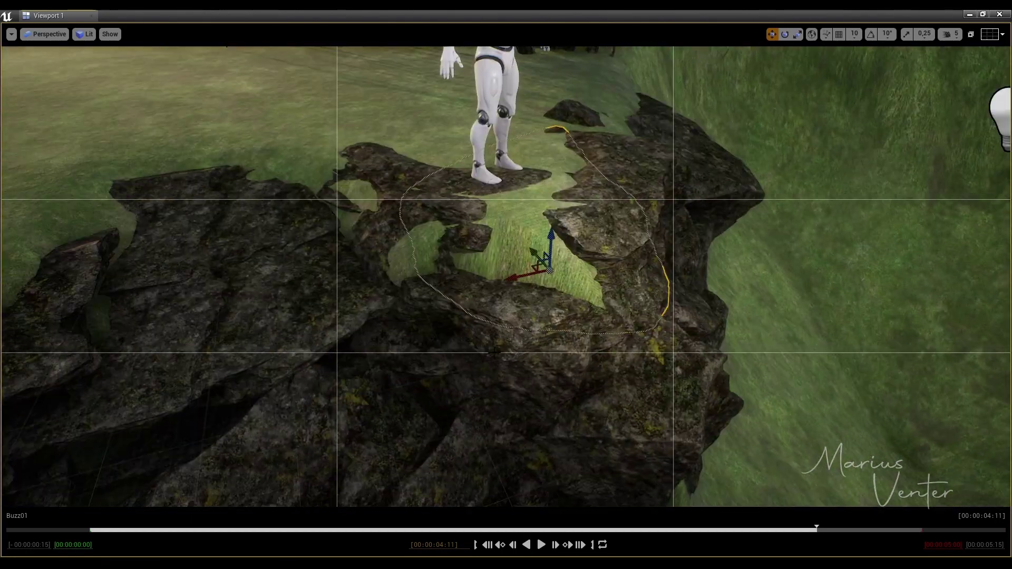
Step: Shrink and rotate the rock, then move it to the right of the mound
{"action": "key", "text": "r"}
{"action": "left_click_drag", "start_coordinate": [446, 351], "coordinate": [474, 340]}
{"action": "key", "text": "e"}
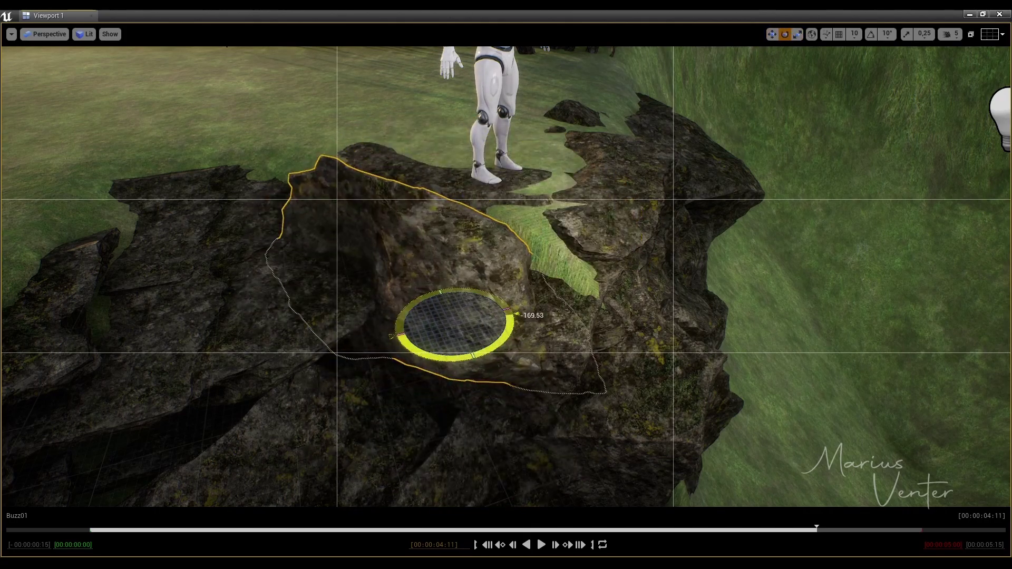
{"action": "right_click_drag", "start_coordinate": [577, 232], "coordinate": [577, 232]}
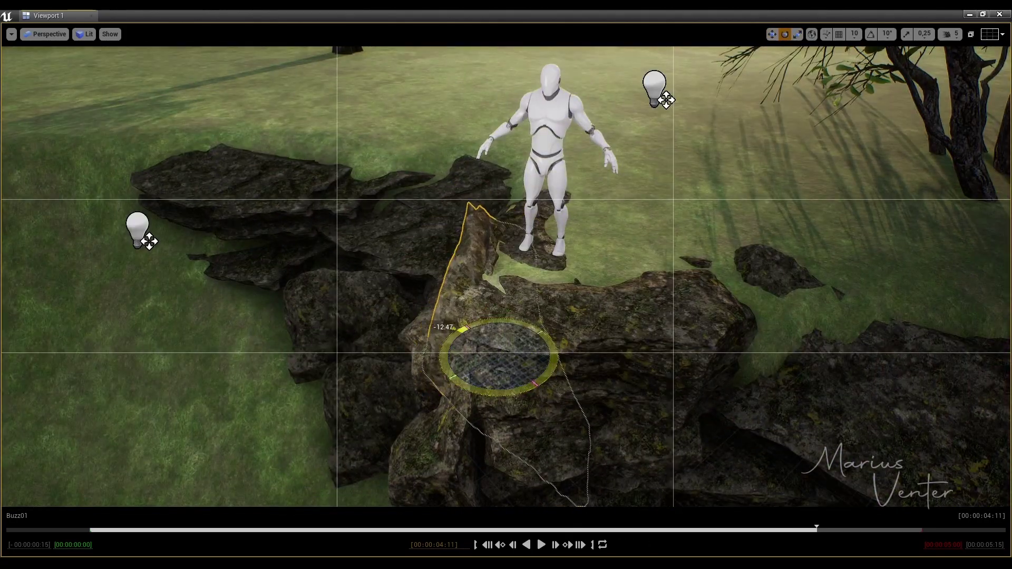
{"action": "right_click_drag", "start_coordinate": [594, 357], "coordinate": [594, 357]}
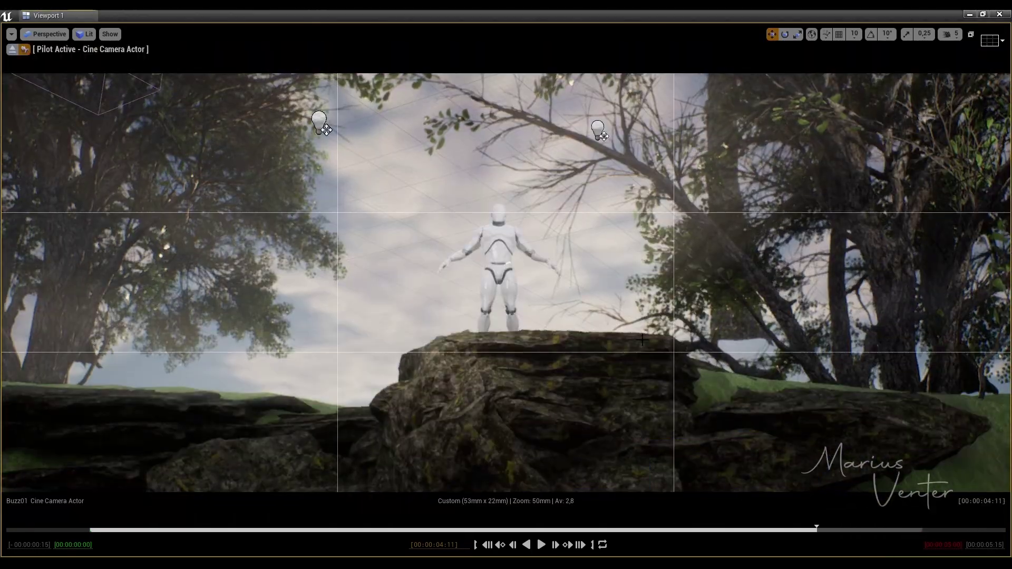
{"action": "left_click_drag", "start_coordinate": [594, 425], "coordinate": [697, 442]}
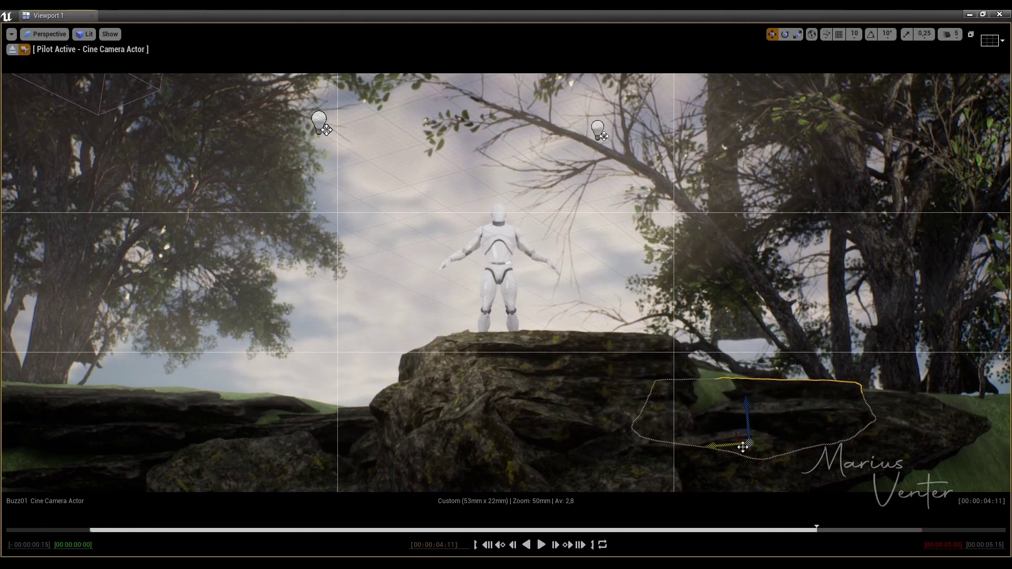
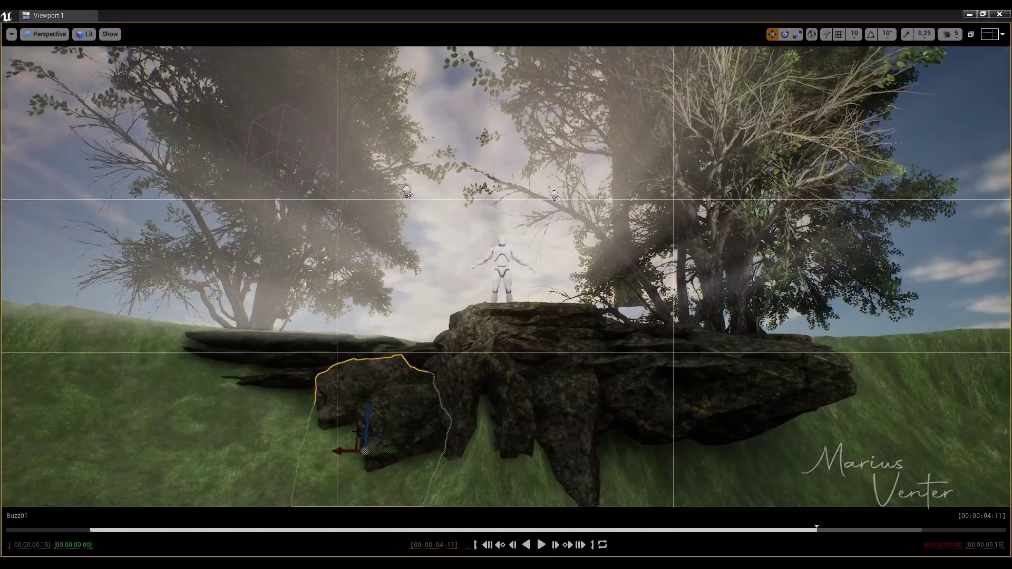
Step: Rotate the foreground rock and slide it further left in the scene
{"action": "key", "text": "e"}
{"action": "left_click_drag", "start_coordinate": [358, 452], "coordinate": [316, 464]}
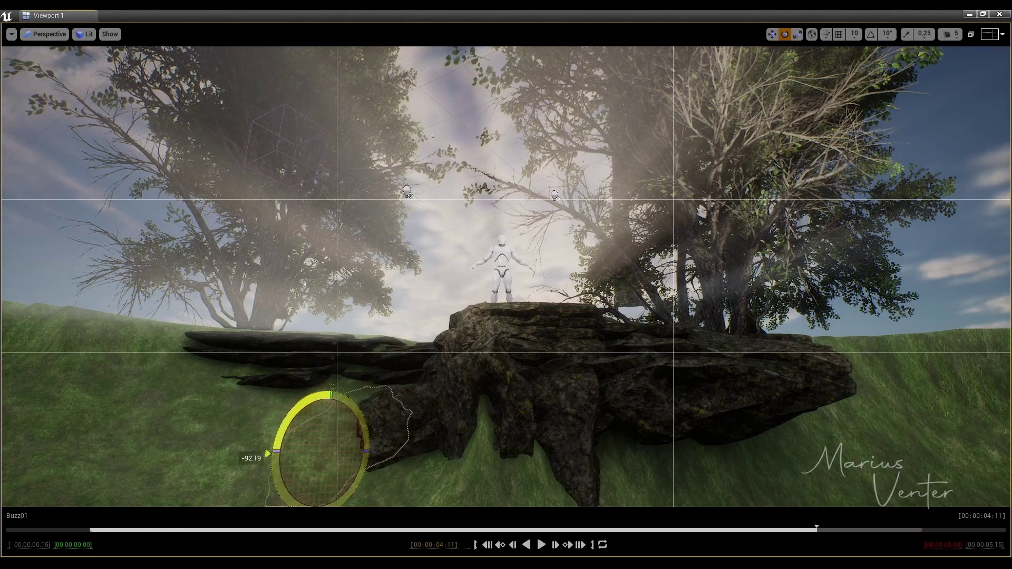
{"action": "key", "text": "w"}
{"action": "mouse_move", "coordinate": [332, 395]}
{"action": "left_mouse_down"}
{"action": "mouse_move", "coordinate": [162, 384]}
{"action": "mouse_move", "coordinate": [131, 416]}
{"action": "mouse_move", "coordinate": [105, 422]}
{"action": "mouse_move", "coordinate": [189, 417]}
{"action": "mouse_move", "coordinate": [248, 362]}
{"action": "mouse_move", "coordinate": [267, 365]}
{"action": "mouse_move", "coordinate": [160, 375]}
{"action": "mouse_move", "coordinate": [138, 448]}
{"action": "mouse_move", "coordinate": [126, 343]}
{"action": "left_mouse_up"}
Step: Tilt the foreground rock by about 4 degrees
{"action": "key", "text": "e"}
{"action": "key", "text": "w"}
{"action": "key", "text": "e"}
{"action": "key", "text": "w"}
{"action": "key", "text": "e"}
{"action": "key", "text": "w"}
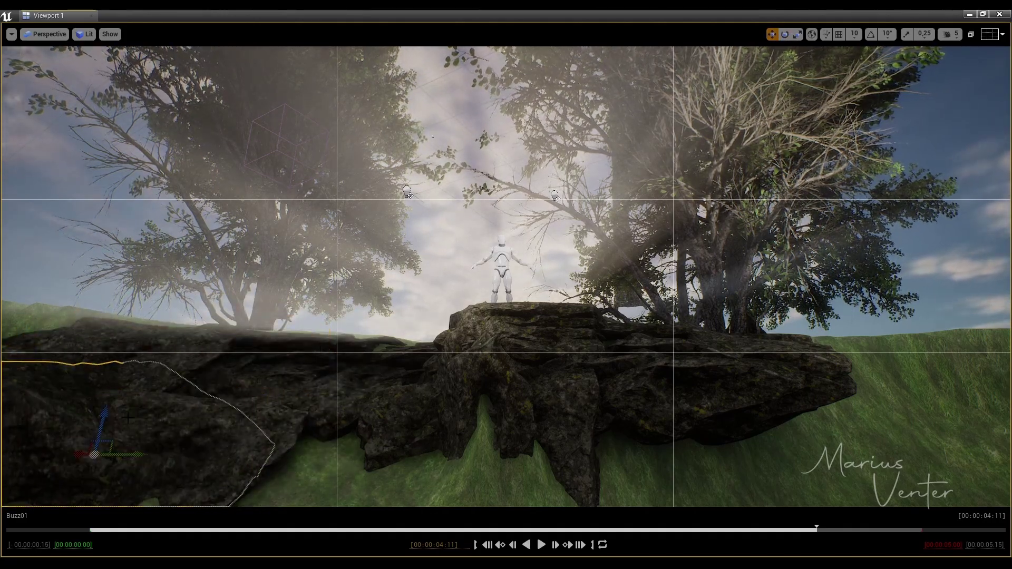
{"action": "key", "text": "e"}
{"action": "mouse_move", "coordinate": [136, 386]}
{"action": "left_mouse_down"}
{"action": "mouse_move", "coordinate": [136, 395]}
{"action": "mouse_move", "coordinate": [158, 174]}
{"action": "left_mouse_up"}
Step: Rotate the rock back about 4.6 degrees, lower it into place, and view through the cine camera
{"action": "key", "text": "w"}
{"action": "key", "text": "e"}
{"action": "left_click_drag", "start_coordinate": [158, 221], "coordinate": [158, 248]}
{"action": "key", "text": "w"}
{"action": "left_click_drag", "start_coordinate": [180, 215], "coordinate": [163, 294]}
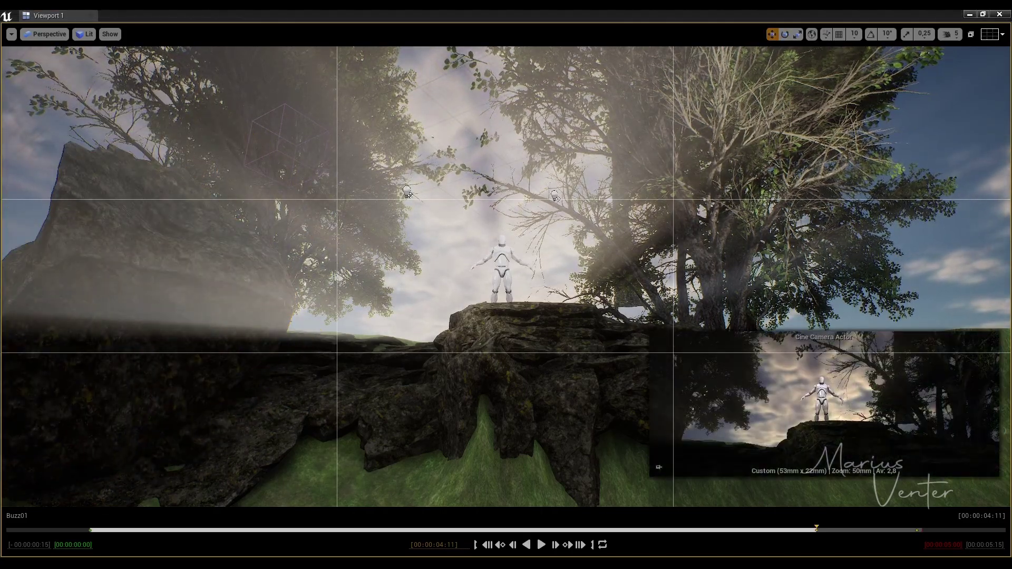
{"action": "key", "text": "ctrl+shift+p"}
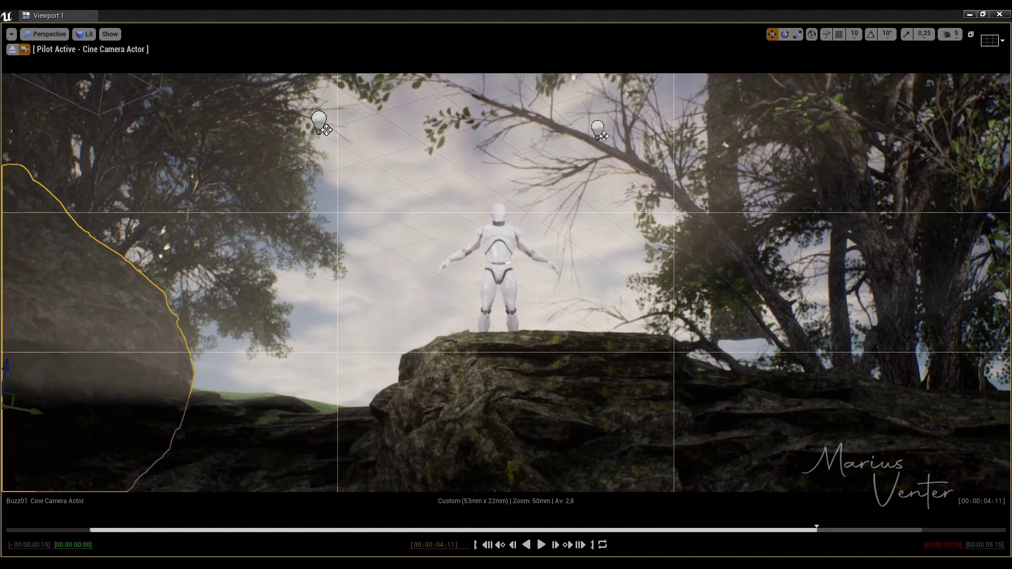
Step: Push the rock to the left frame edge, inspect the right tree and sequence, then go overhead
{"action": "left_click_drag", "start_coordinate": [6, 393], "coordinate": [158, 392]}
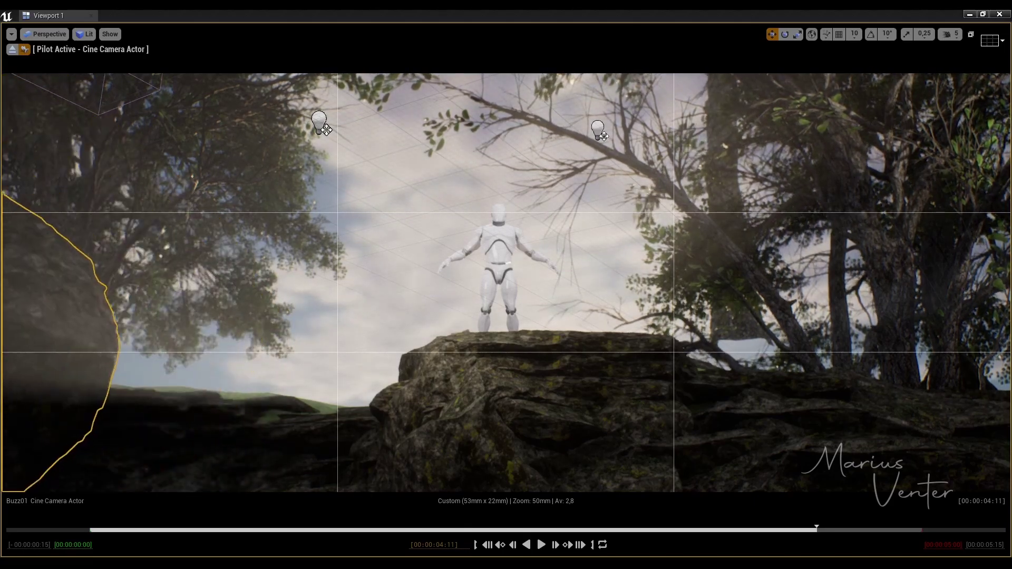
{"action": "left_click", "coordinate": [298, 328]}
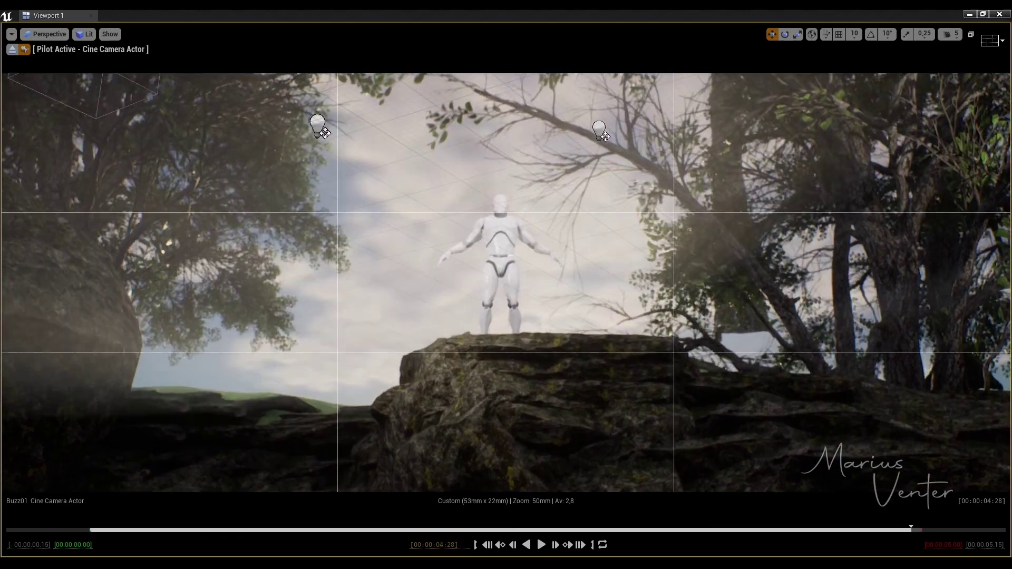
{"action": "left_click", "coordinate": [747, 383]}
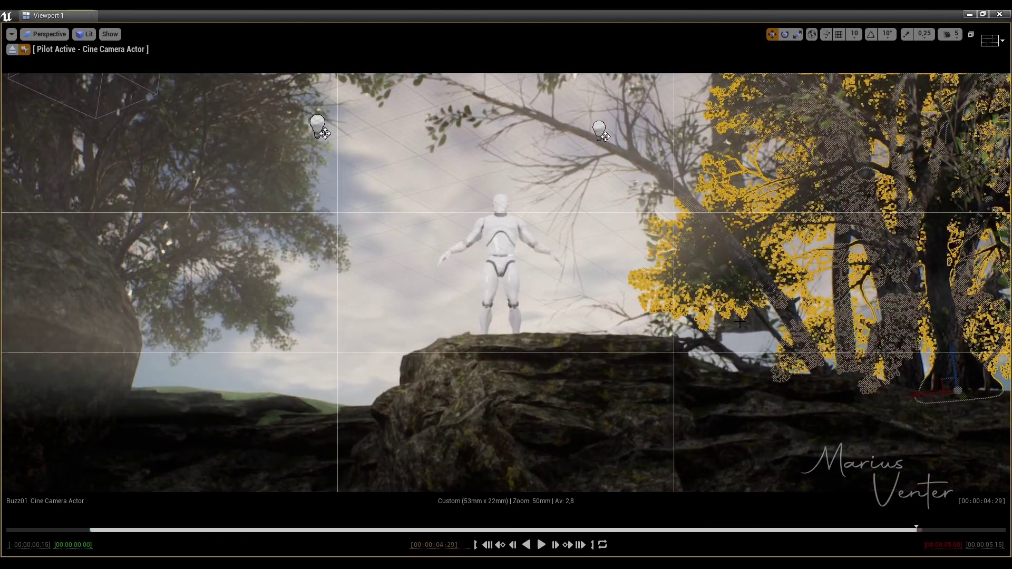
{"action": "right_click_drag", "start_coordinate": [424, 167], "coordinate": [424, 166]}
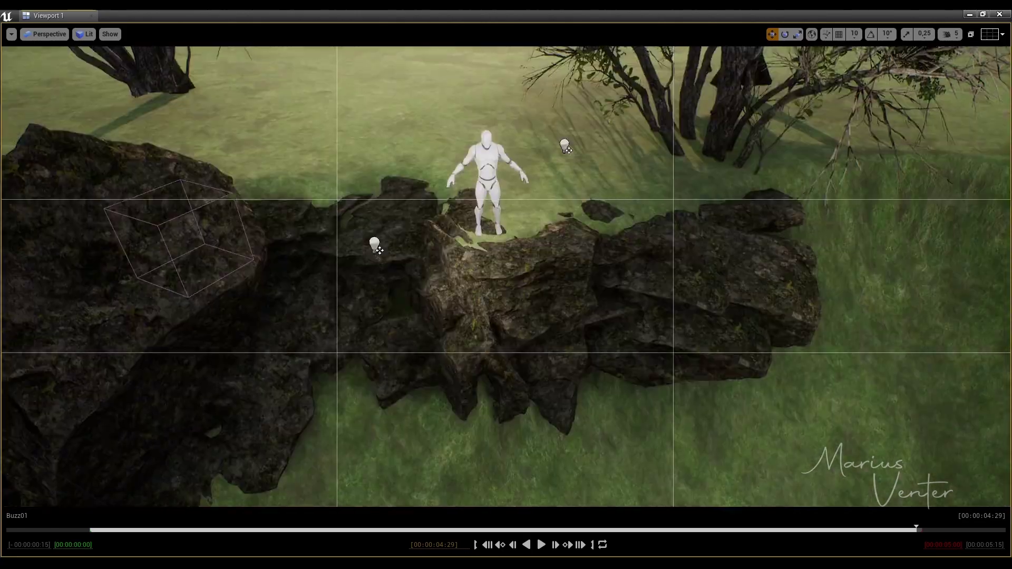
Step: Move a nearby rock between the camera and mannequin to hide the mannequin's lower body
{"action": "left_click", "coordinate": [407, 294]}
{"action": "left_click_drag", "start_coordinate": [407, 294], "coordinate": [356, 186]}
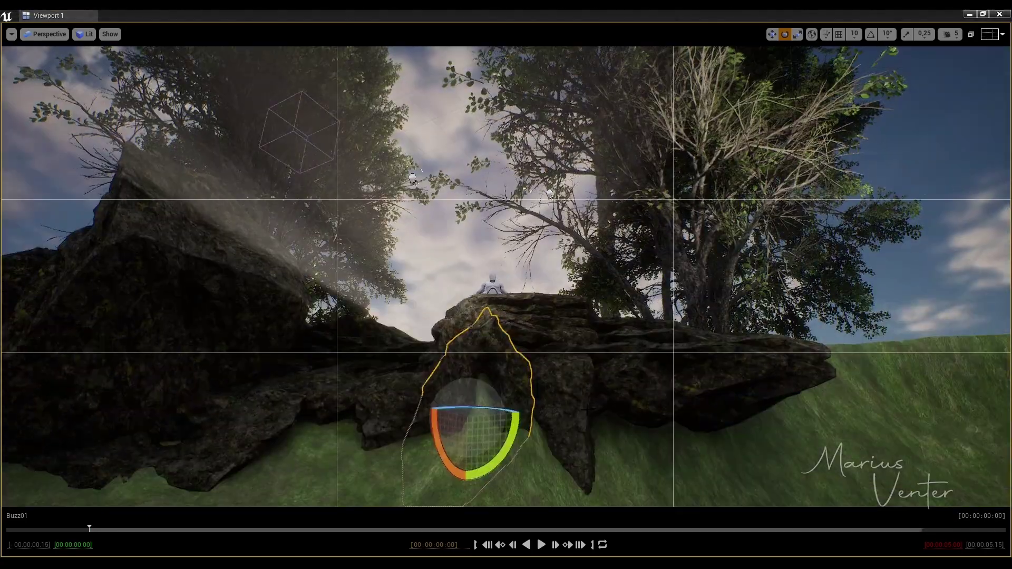
{"action": "key", "text": "w"}
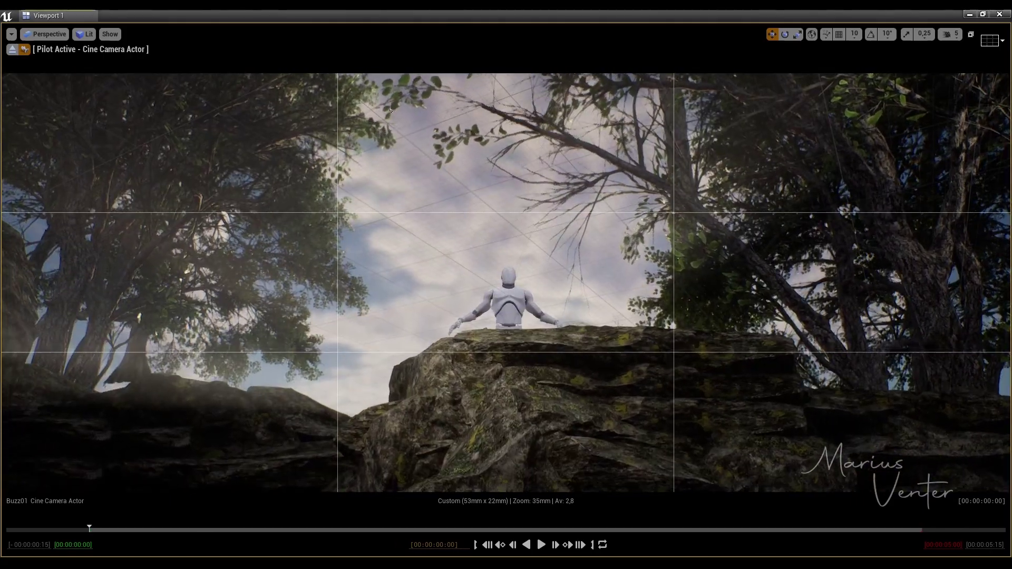
Step: Play the sequence, check the left, large right and thin far-right trees, then play to the end
{"action": "key", "text": "space"}
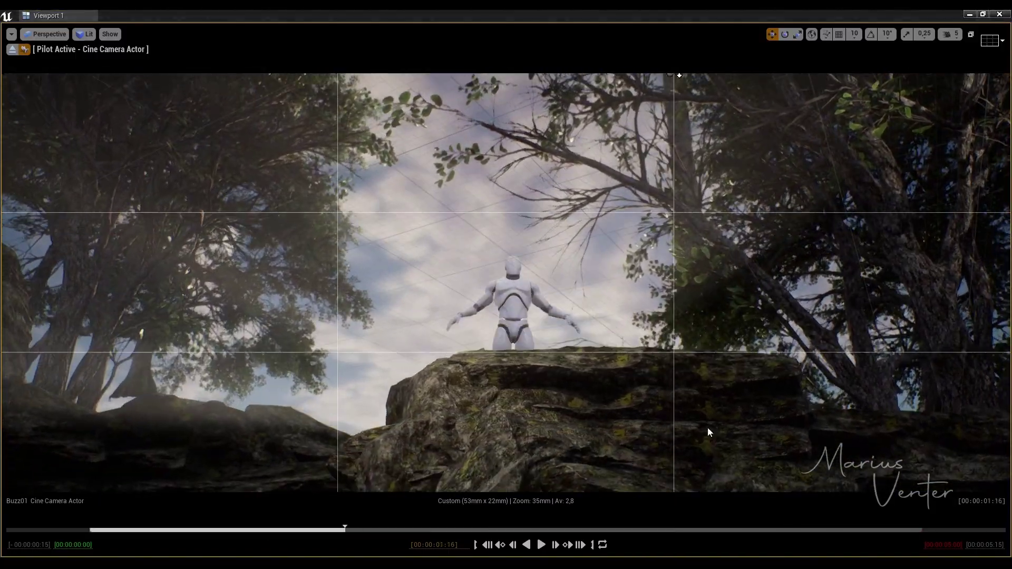
{"action": "left_click", "coordinate": [142, 405]}
{"action": "left_click", "coordinate": [635, 252]}
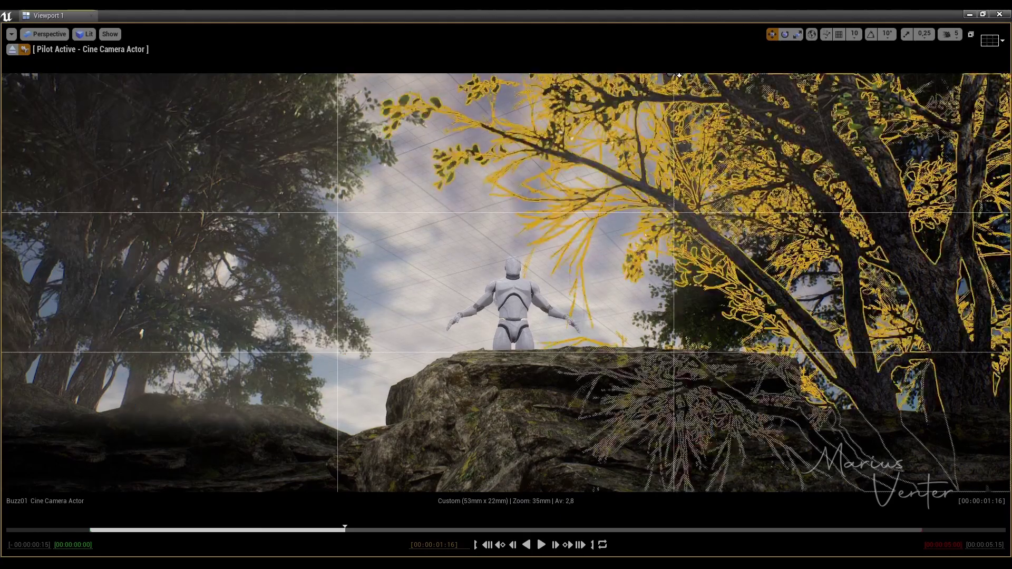
{"action": "left_click", "coordinate": [920, 343]}
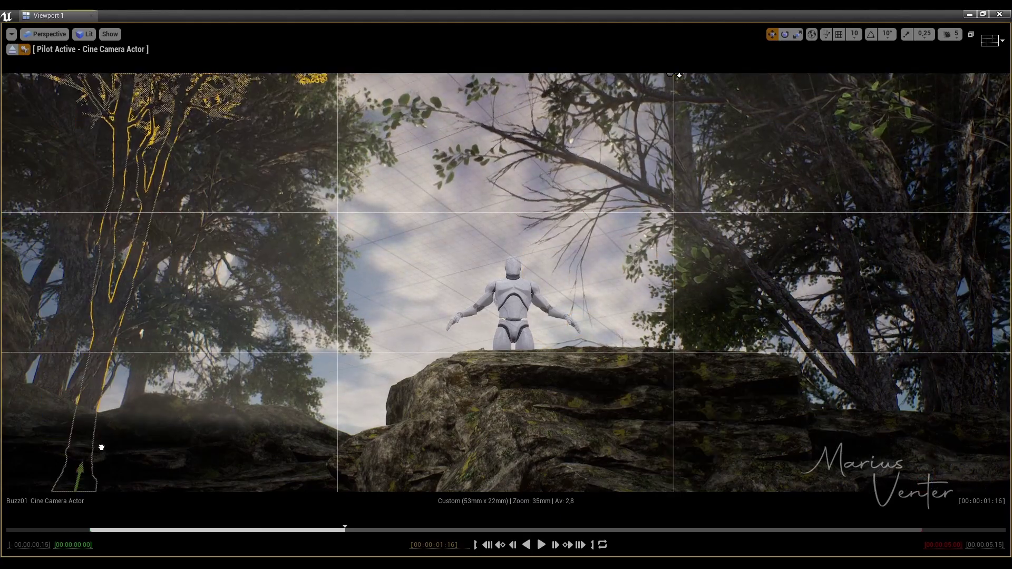
{"action": "key", "text": "space"}
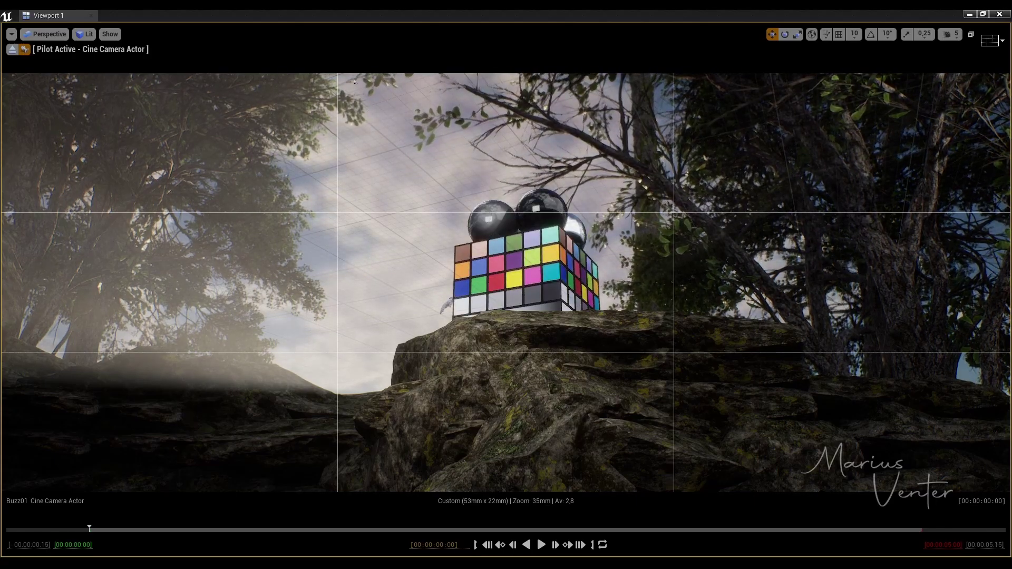
Step: Turn off the rule-of-thirds grid and switch to Game View to hide editor icons
{"action": "left_click", "coordinate": [990, 40]}
{"action": "left_click", "coordinate": [816, 87]}
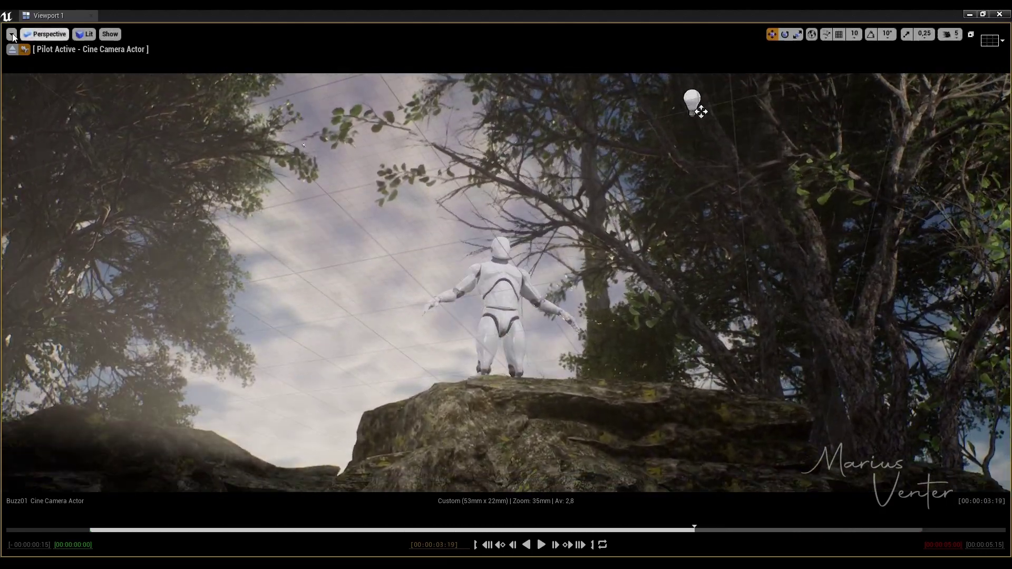
{"action": "key", "text": "g"}
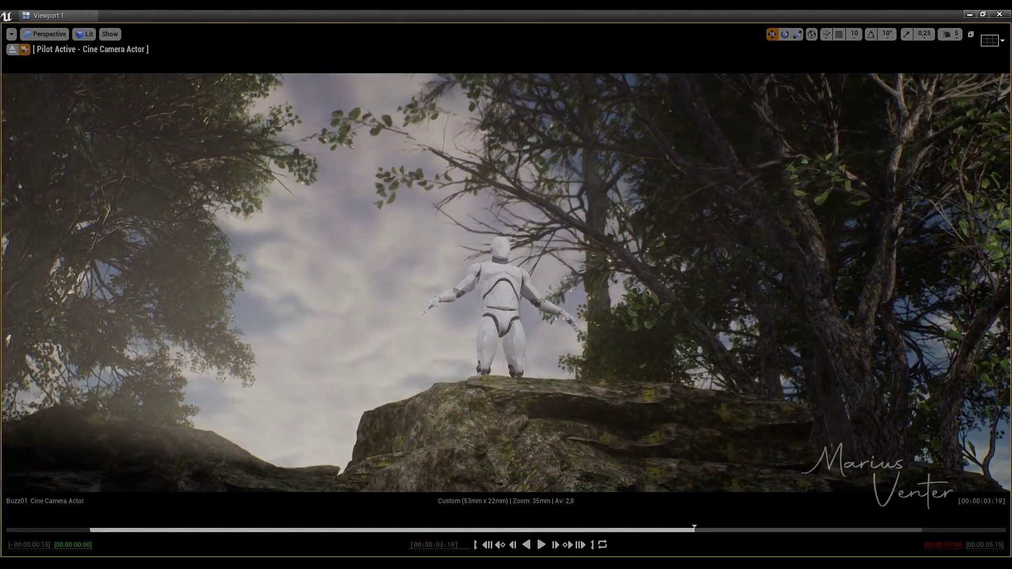